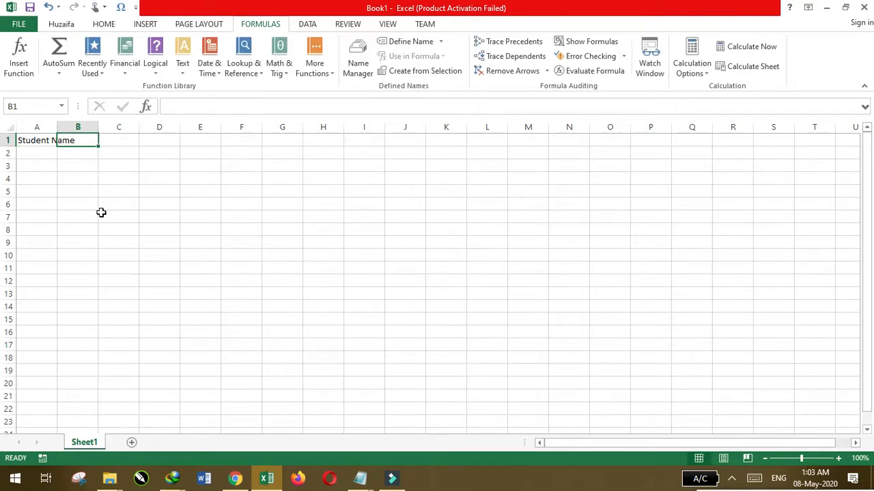
Fill B1:F1 with the subject headers Urdu, English, Maths, Physics and Biology
type("Urdu")
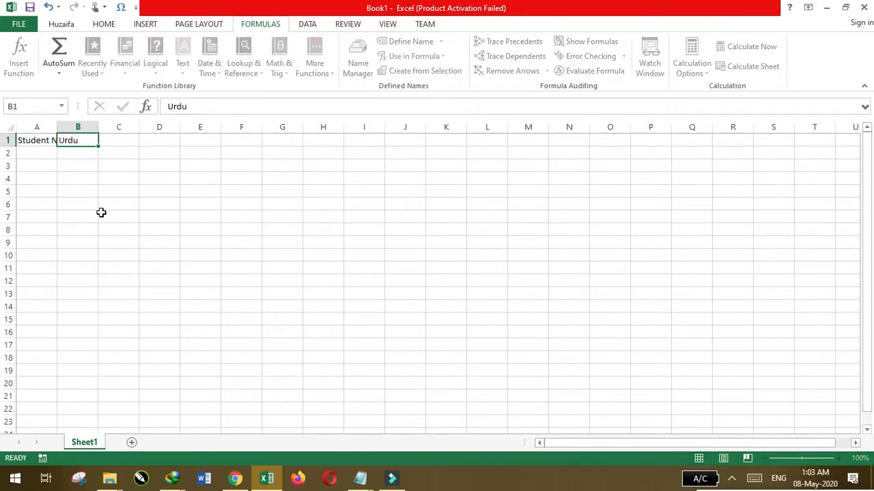
key("Tab")
type("E")
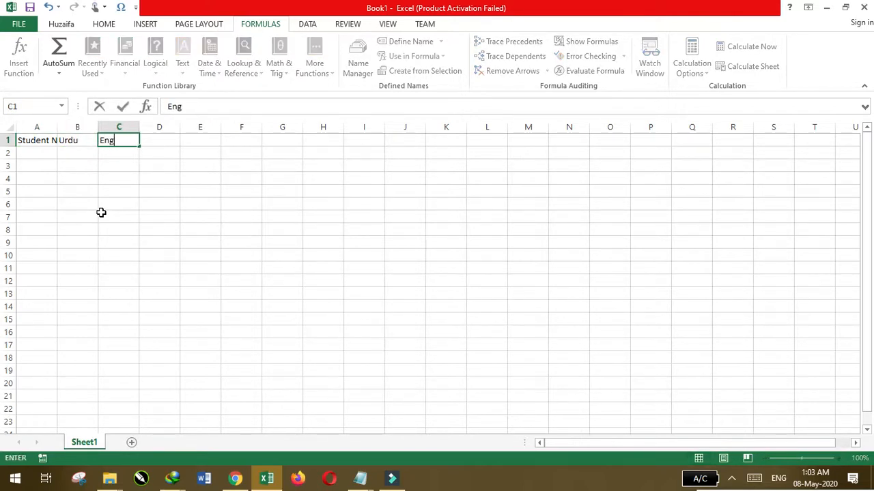
key("Tab")
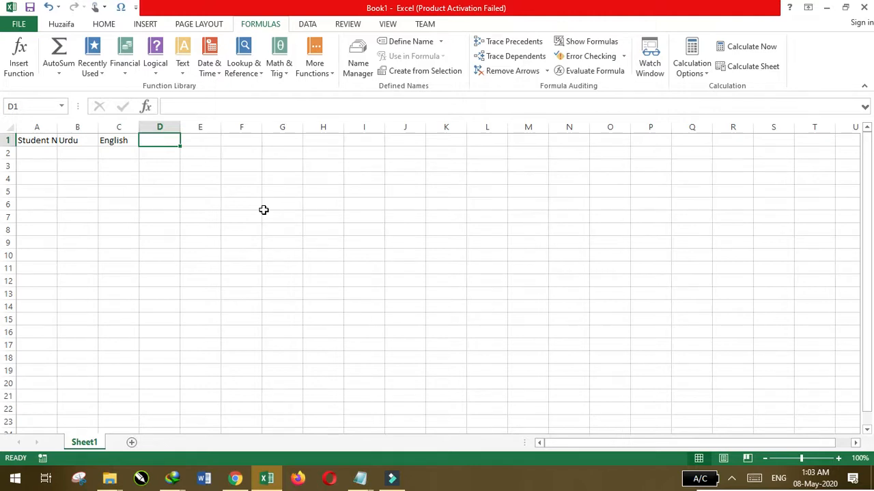
type("Maths")
key("Tab")
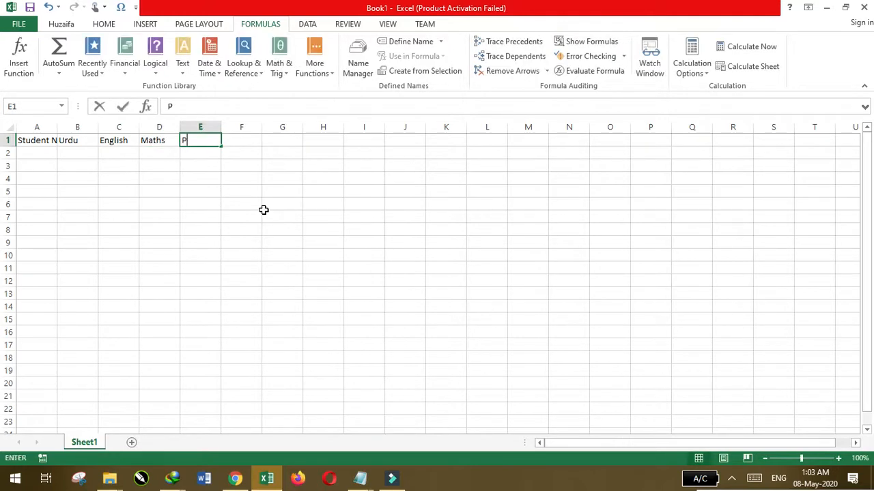
type("Physics")
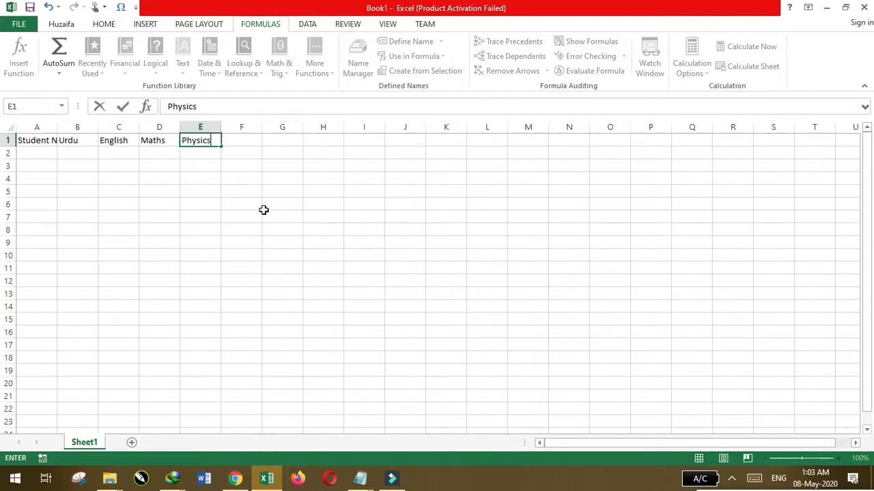
key("Tab")
type("Biology")
key("Tab")
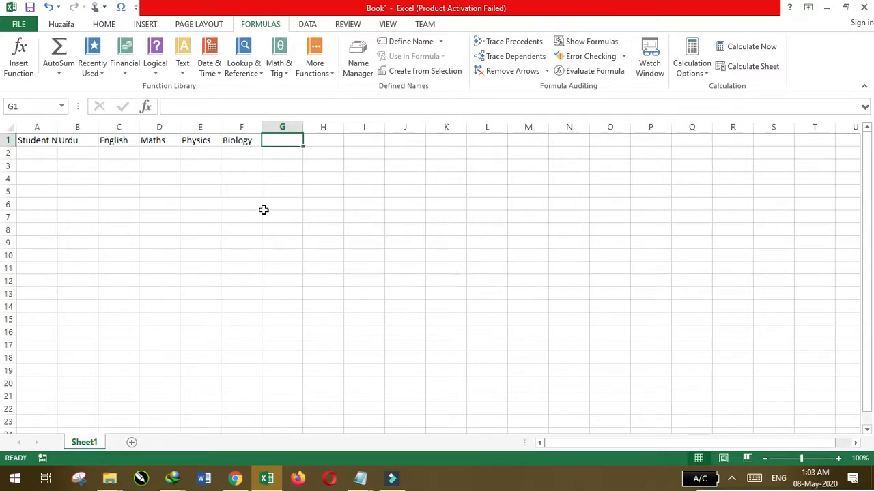
Add the headers Obtained Marks, Percentage and Grade in cells G1:I1
left_click_drag(228, 141, 284, 141)
type("Obtained")
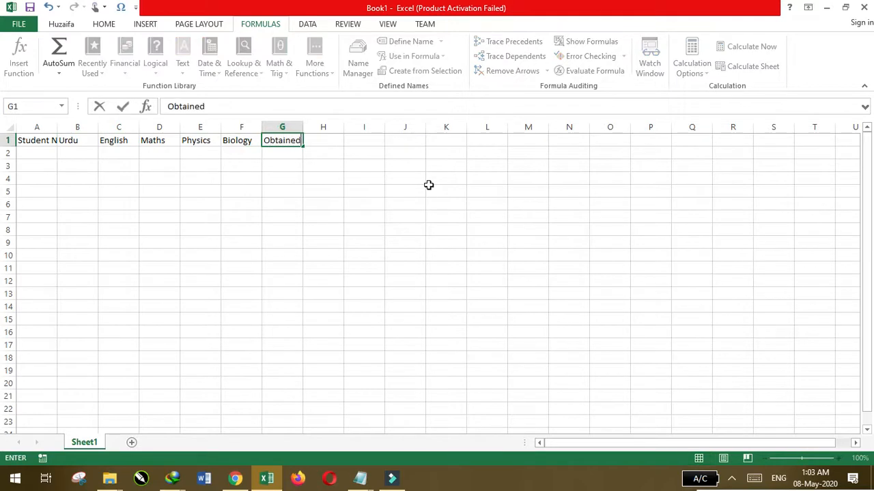
type(" Marks")
key("Tab")
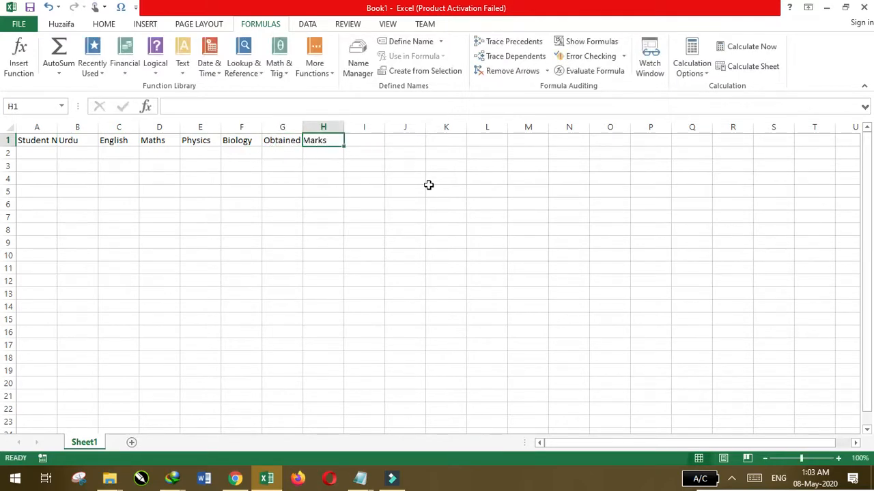
type("Percentage")
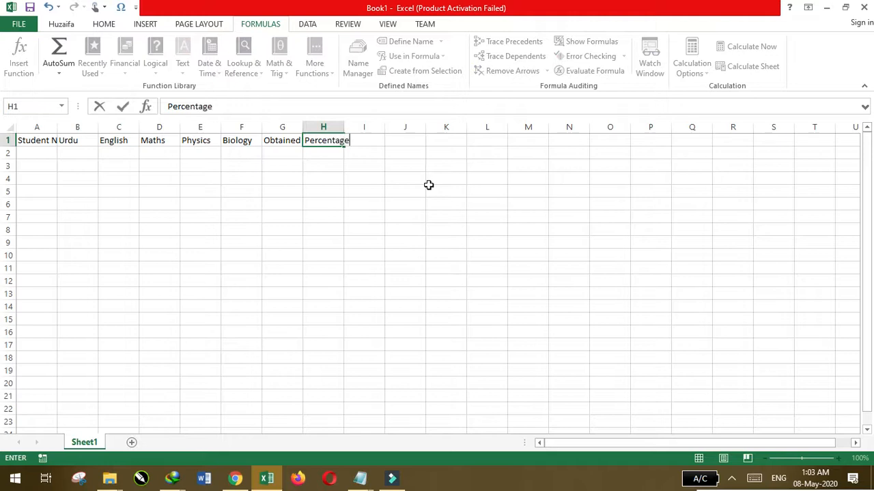
key("Tab")
type("Grade")
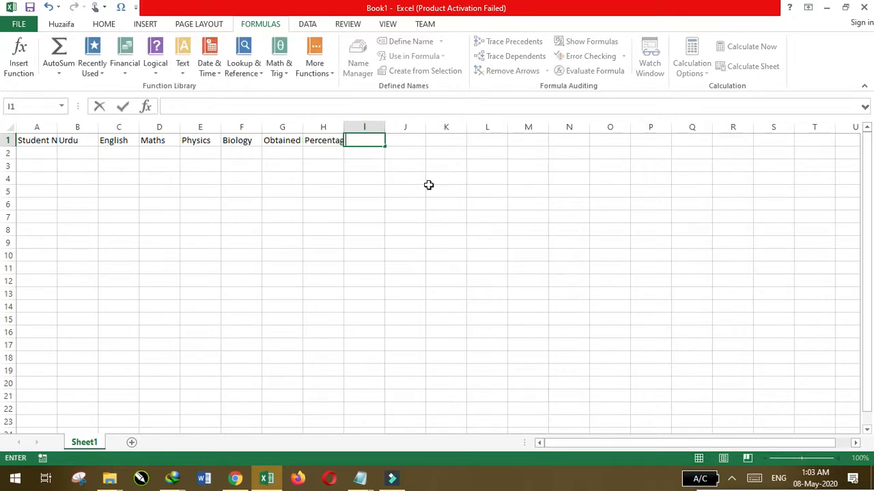
left_click(306, 185)
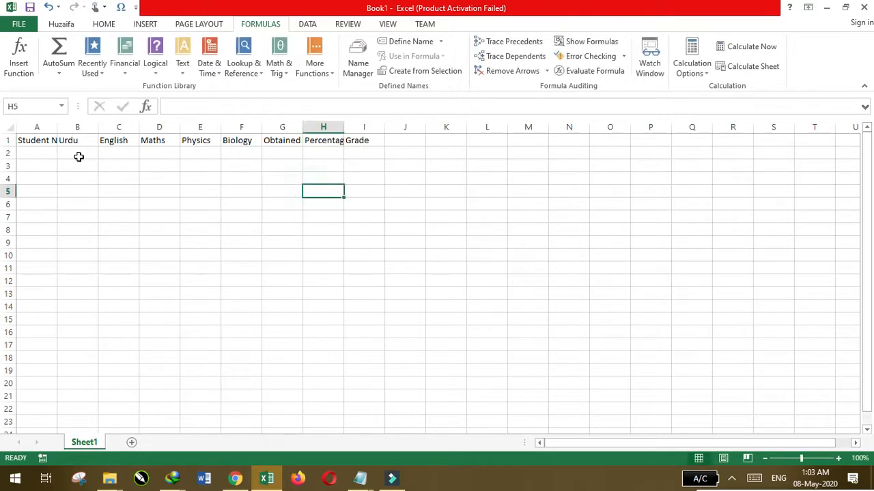
Autofit columns A through I to their headers and widen them all equally so the table spans the sheet view
left_click_drag(38, 127, 355, 130)
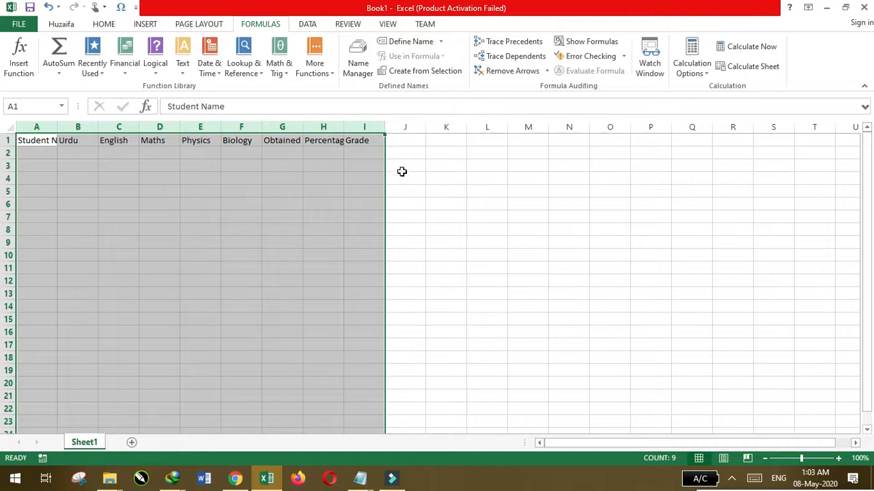
double_click(343, 128)
left_click(328, 190)
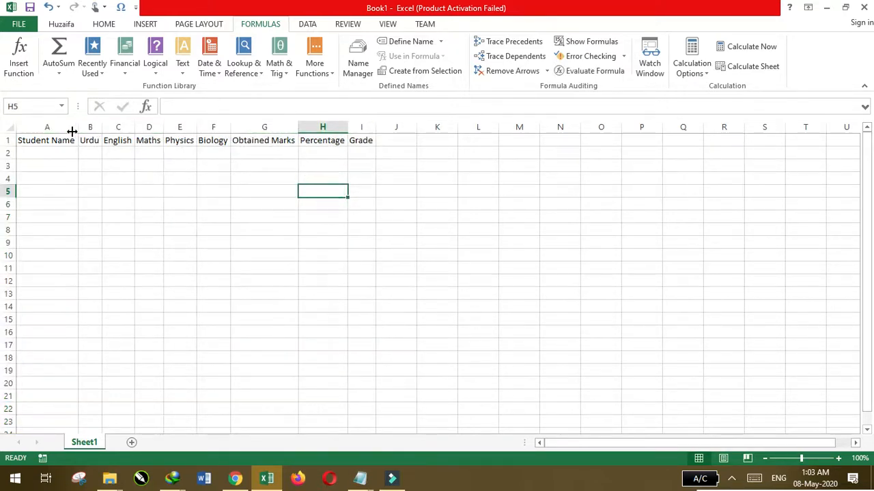
left_click_drag(60, 127, 393, 128)
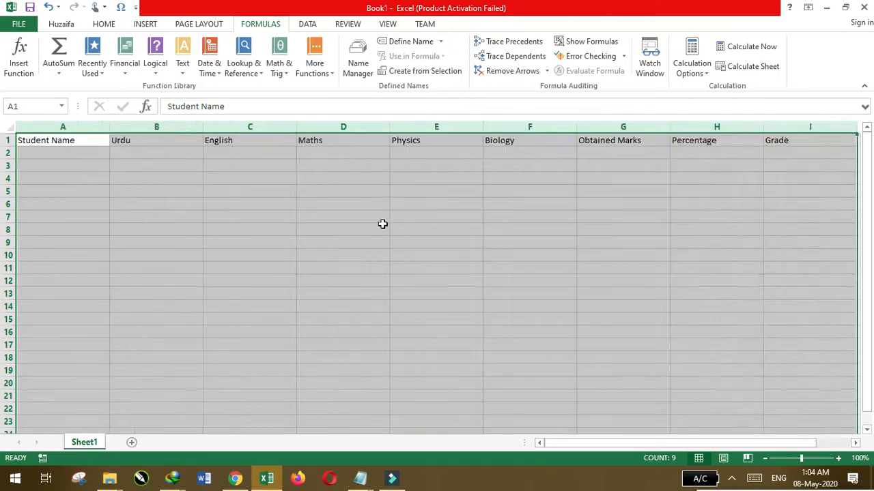
left_click(394, 227)
Enter the four students' names in cells A2:A5 under Student Name
left_click(80, 158)
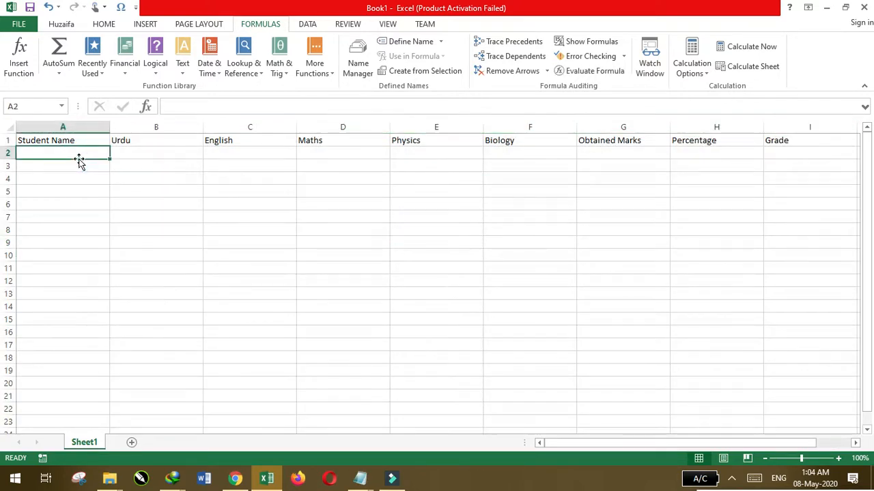
type("Ali Khan")
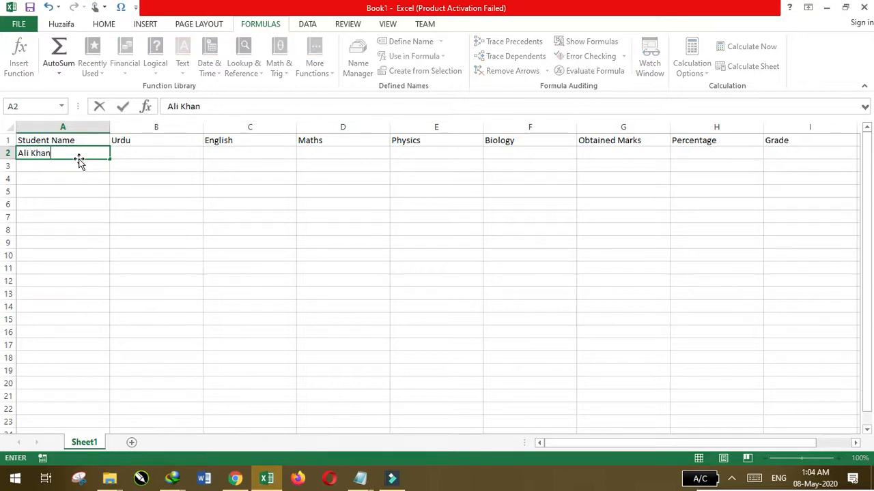
key("Return")
type("Ubaidullah")
key("Return")
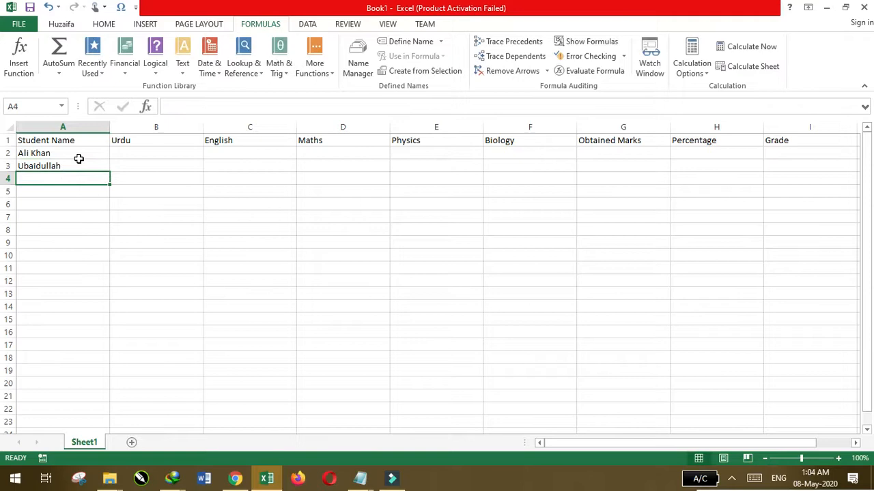
type("Usman Hafeez")
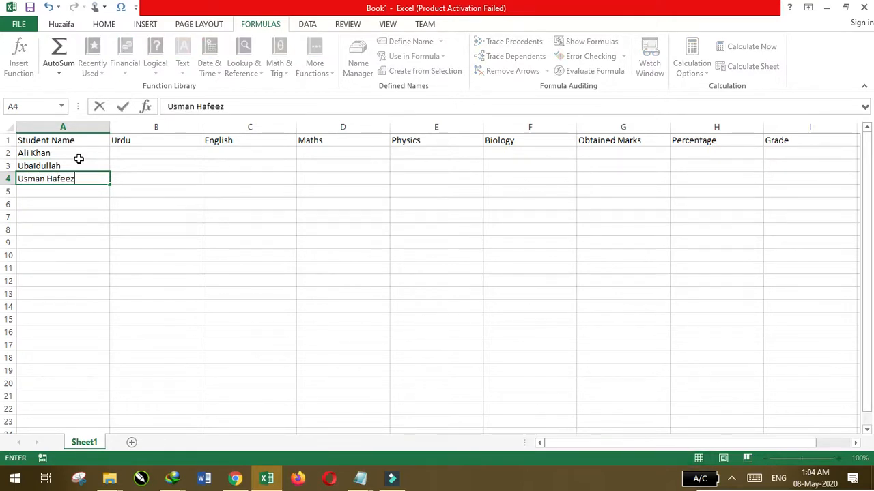
key("Return")
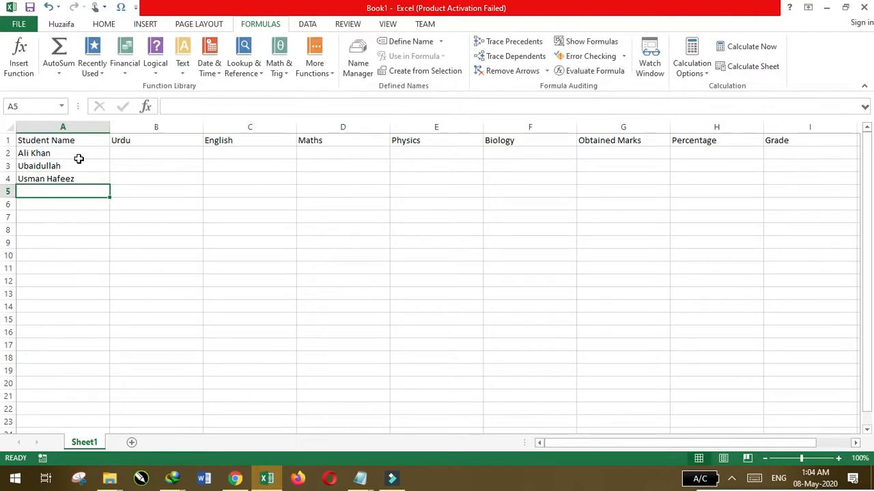
type("Kamran Sg")
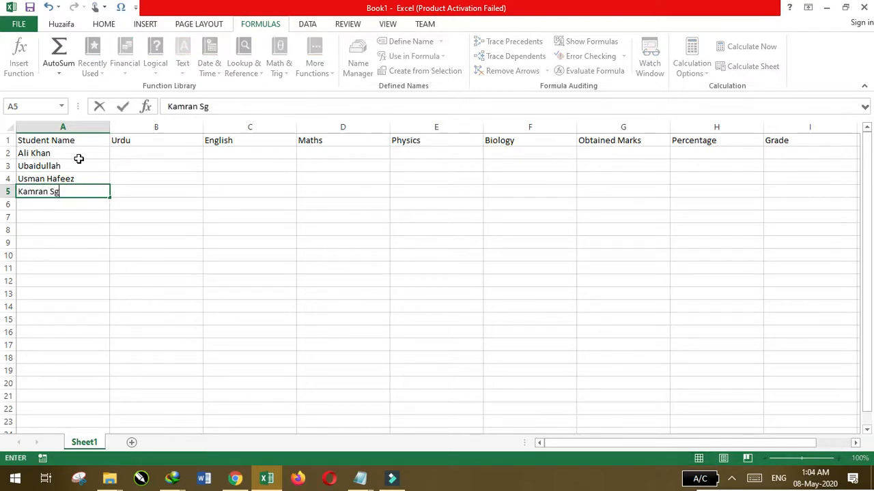
key("BackSpace")
type("ageer")
Enter the Urdu marks 45, 32, 34 and 46 in cells B2:B5
left_click(123, 158)
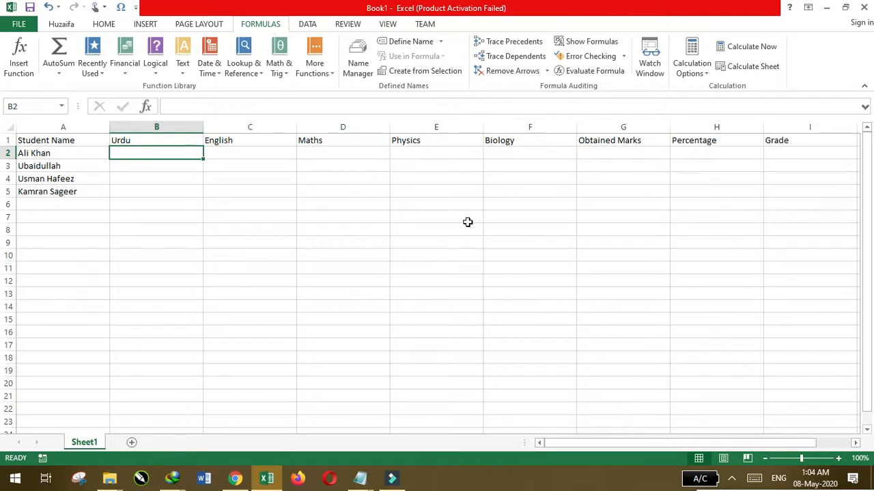
type("45")
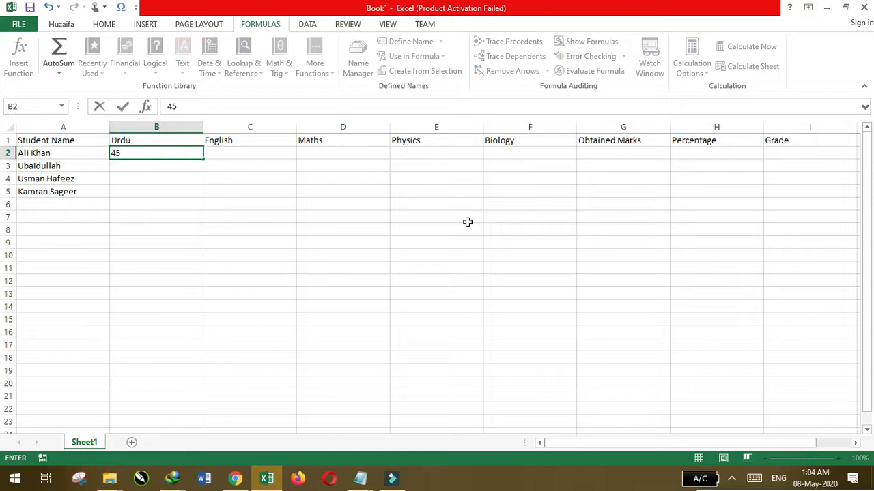
key("Return")
type("32")
key("Return")
type("56")
key("Return")
key("Up")
type("34")
key("Return")
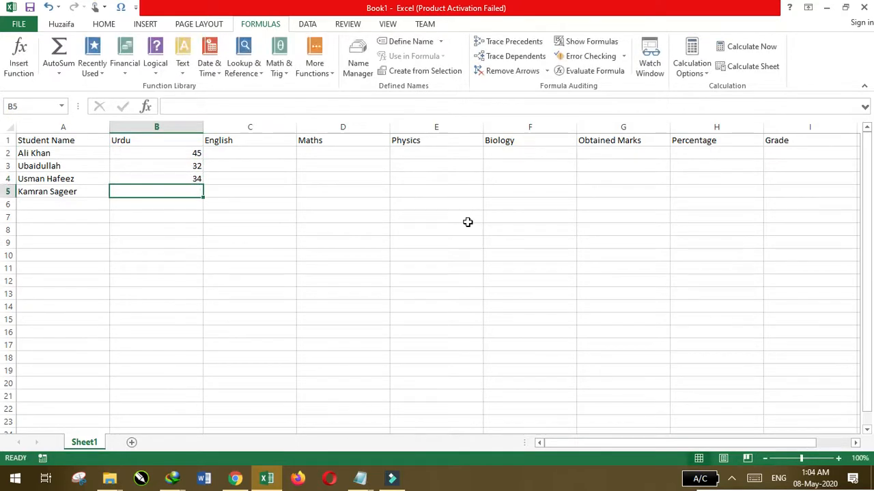
type("46")
key("Return")
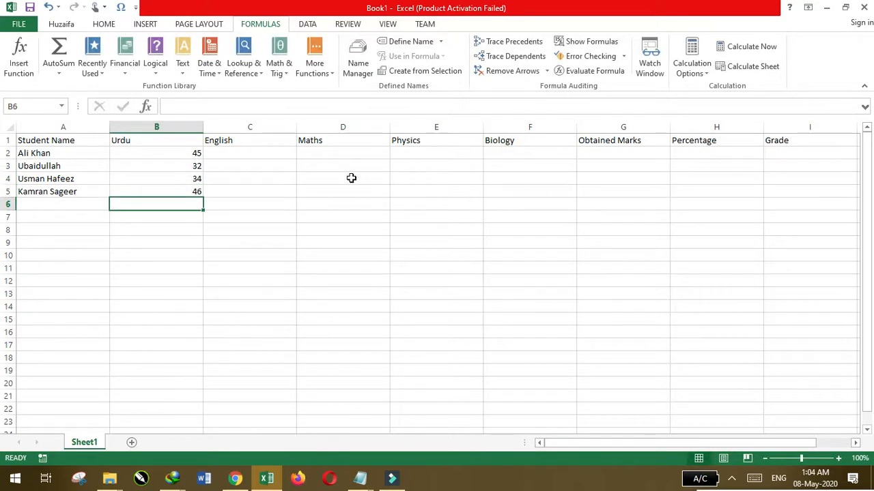
Enter the English marks 23, 12, 34 and 32 in cells C2:C5
left_click(253, 156)
type("23")
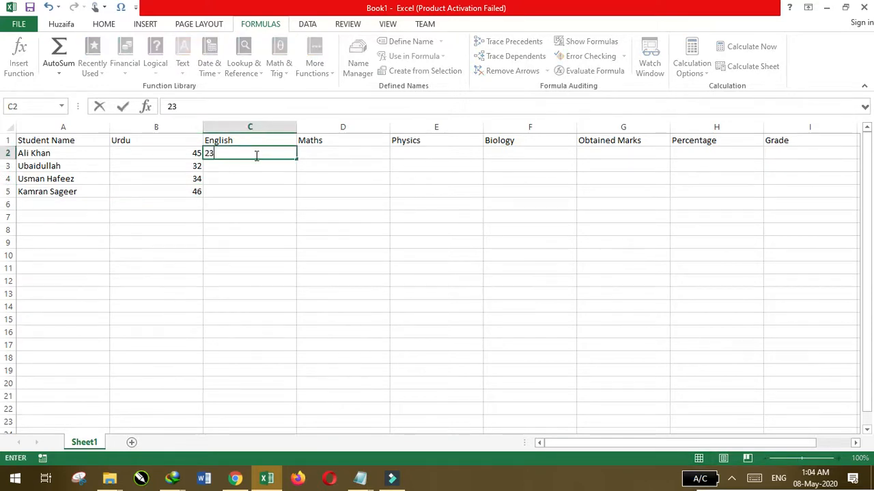
key("Return")
type("12")
key("Return")
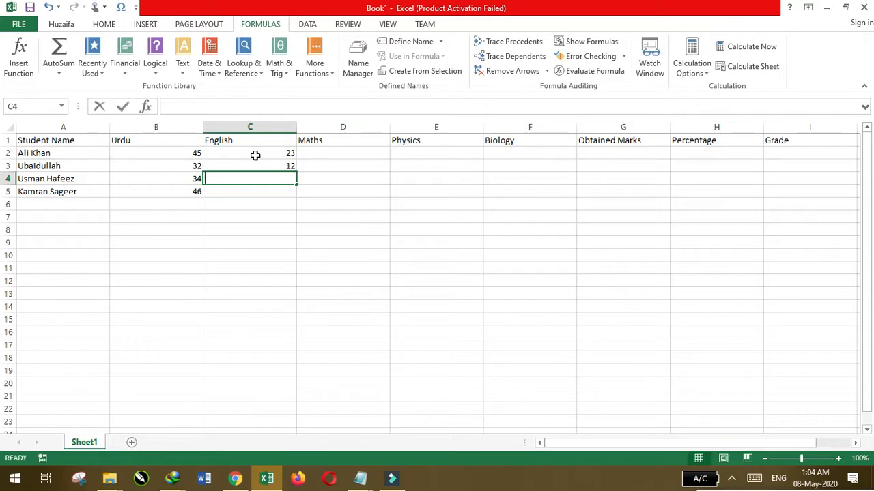
type("56")
key("BackSpace")
type("34")
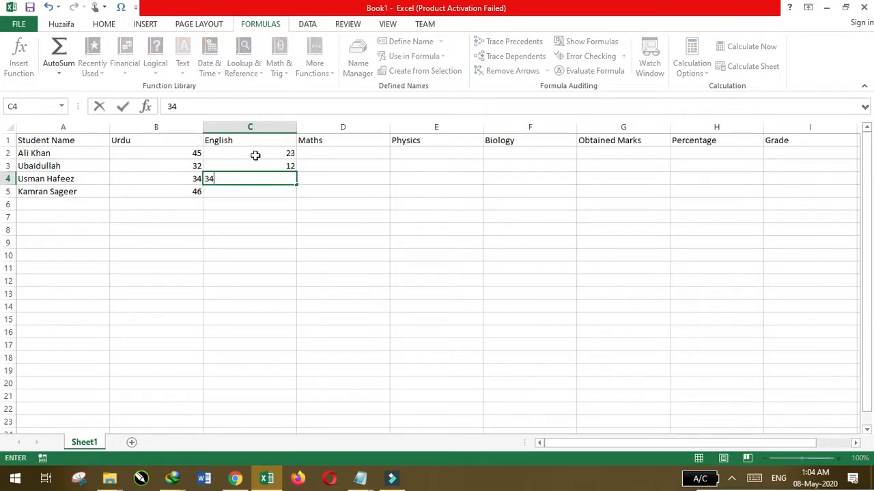
key("Return")
type("32")
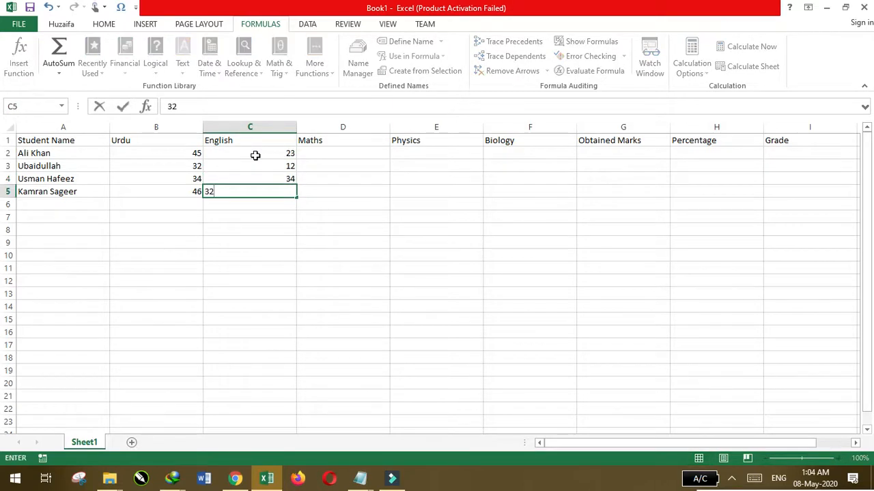
Enter the Maths marks 23, 34, 41 and 32 in cells D2:D5
left_click(349, 156)
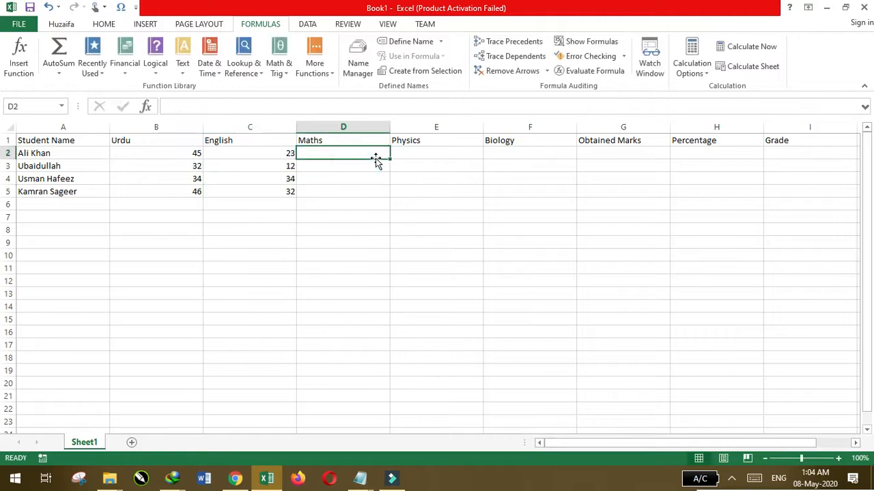
type("23")
key("Return")
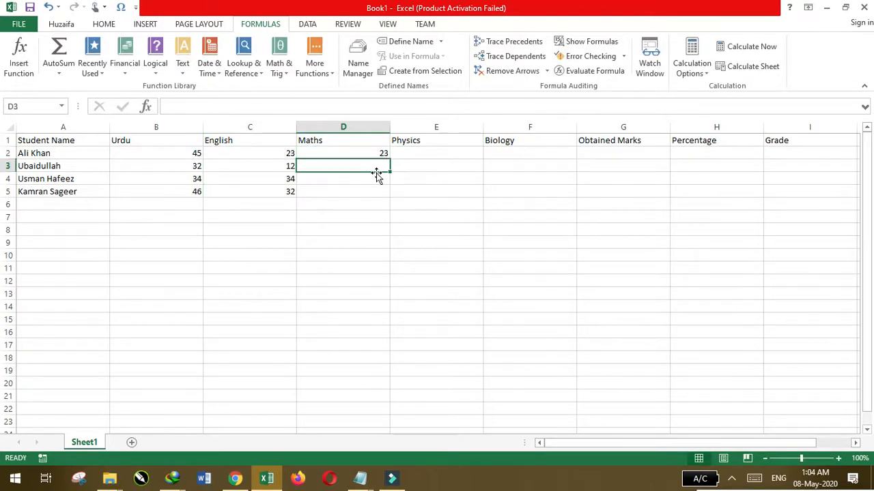
type("34")
key("Return")
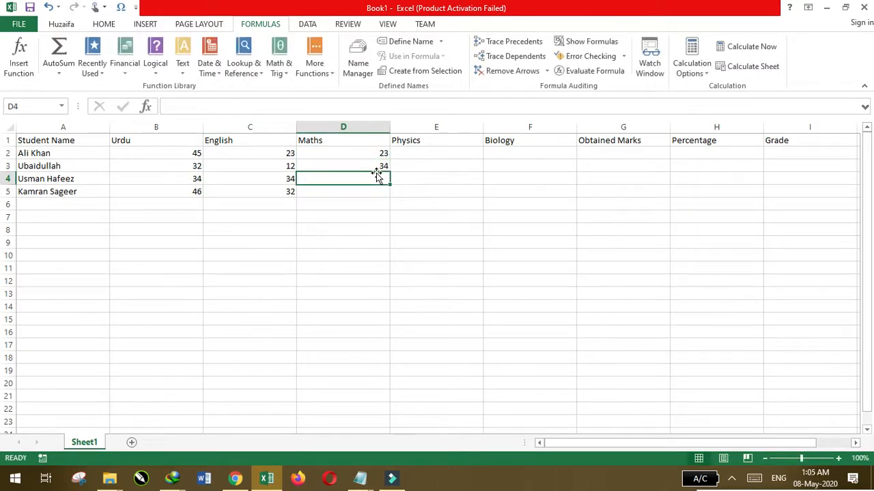
type("41")
key("Return")
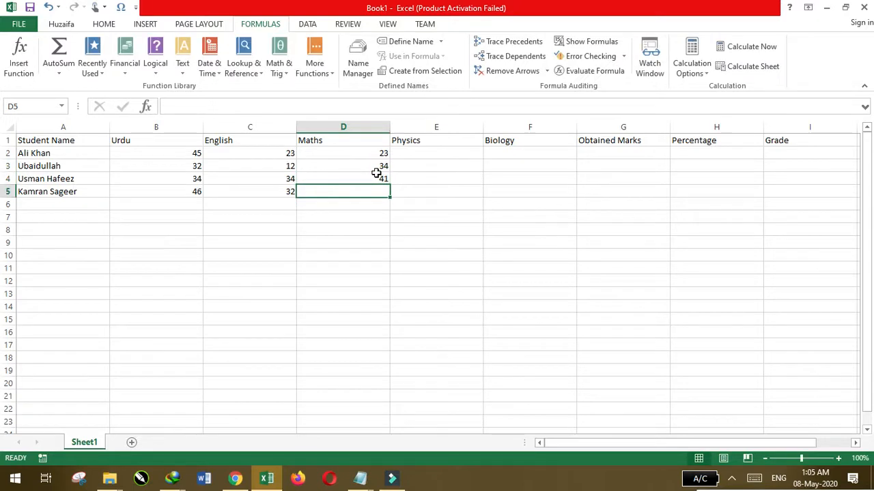
type("32")
Enter the Physics marks 34, 12, 34 and 43 in cells E2:E5
left_click(462, 157)
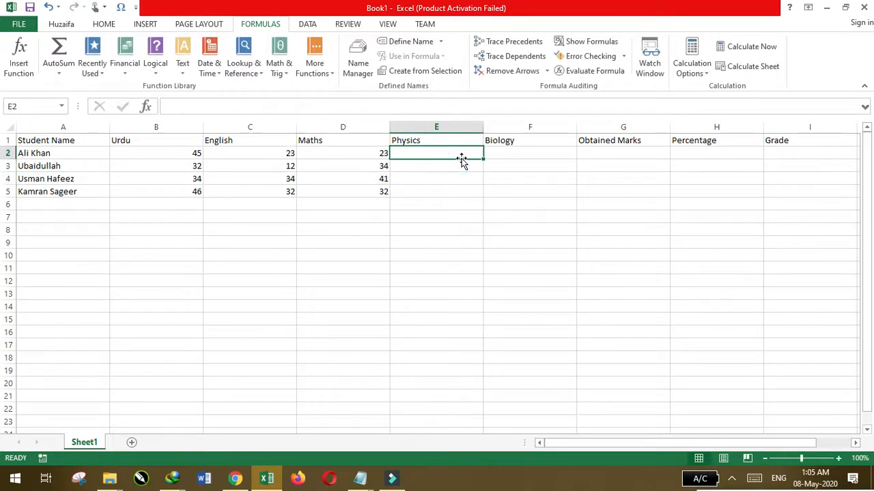
type("34")
key("Return")
type("12")
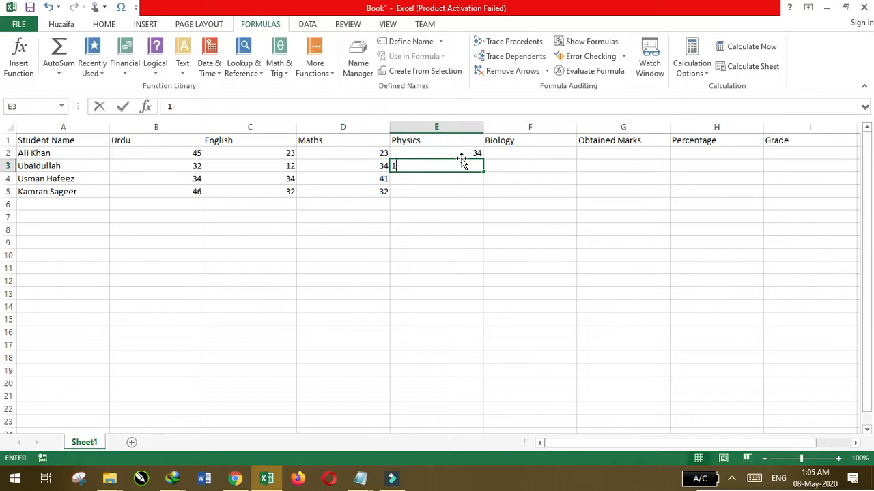
key("Return")
type("34")
key("Return")
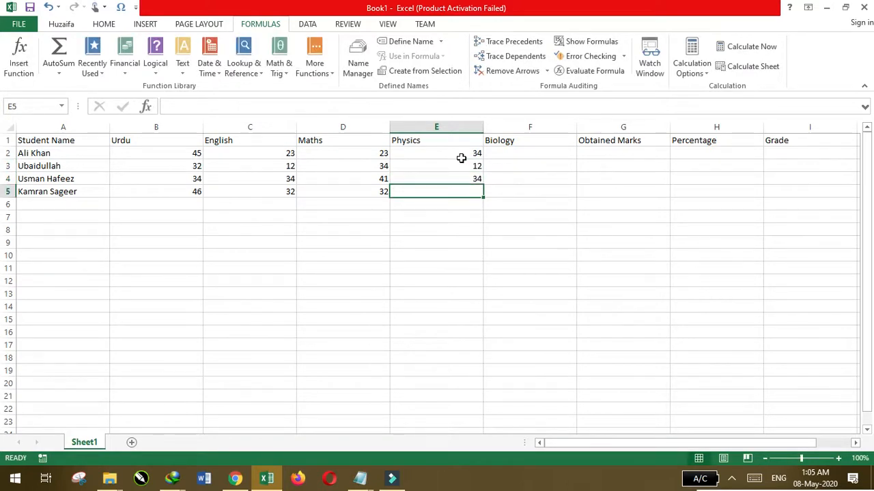
type("43")
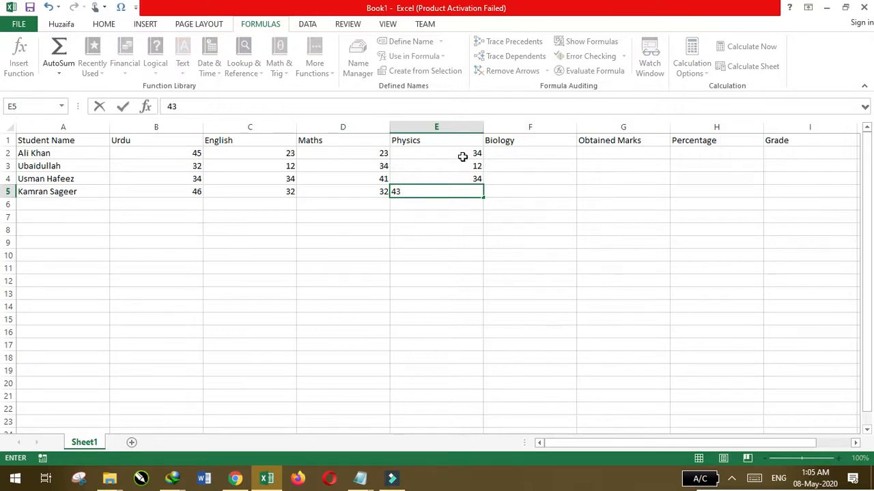
Enter the Biology marks 23, 45, 23 and 37 in cells F2:F5
left_click(561, 152)
type("23")
key("ctrl+Return")
key("Return")
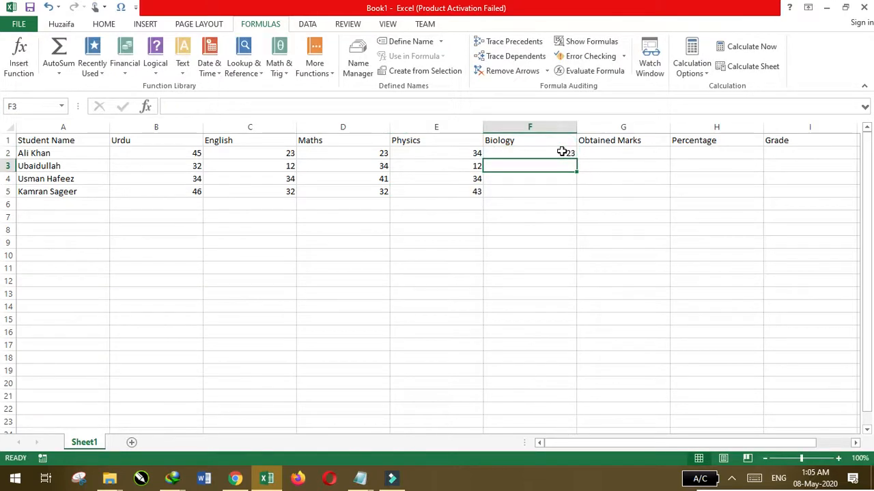
type("45")
key("Return")
type("23")
key("Return")
type("37")
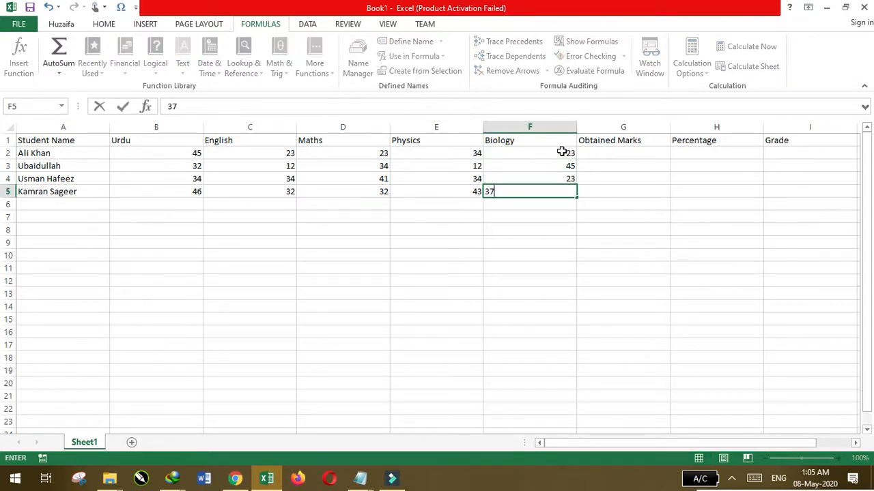
left_click(545, 216)
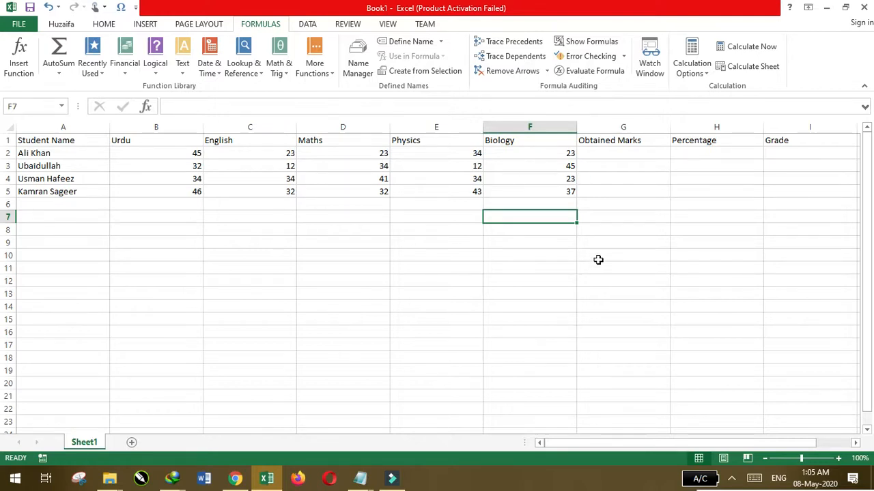
Calculate the Obtained Marks in G2 with =SUM(B2:F2) and fill the formula down to G5
left_click(608, 150)
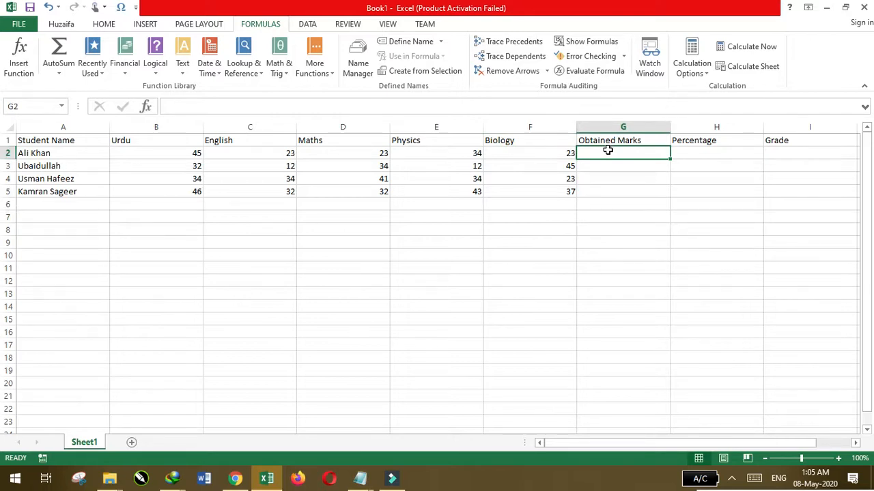
type("=")
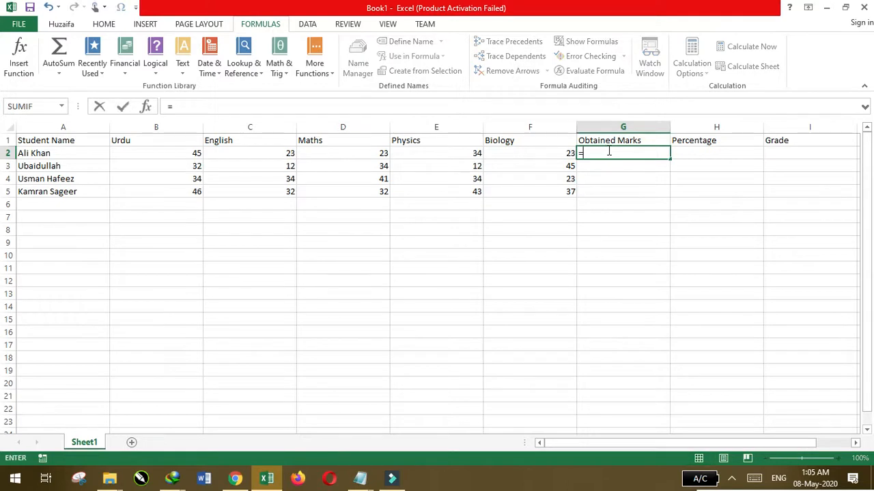
type("SUM")
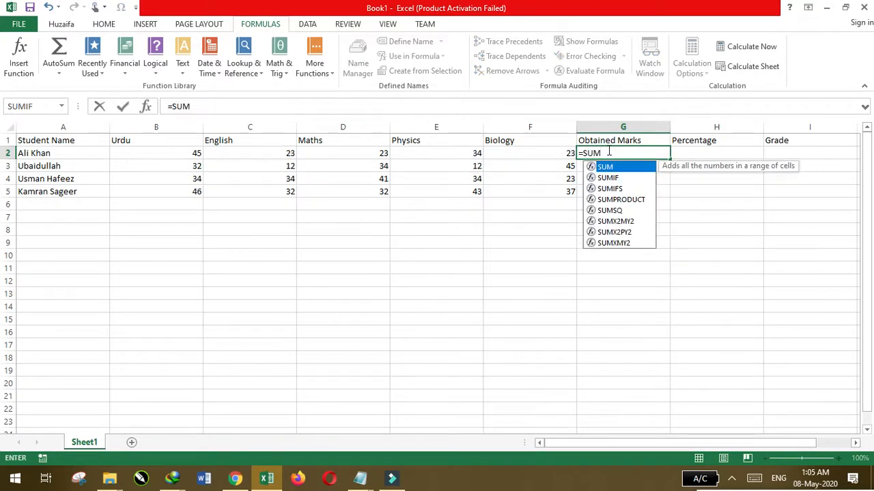
type("(")
left_click_drag(543, 152, 155, 153)
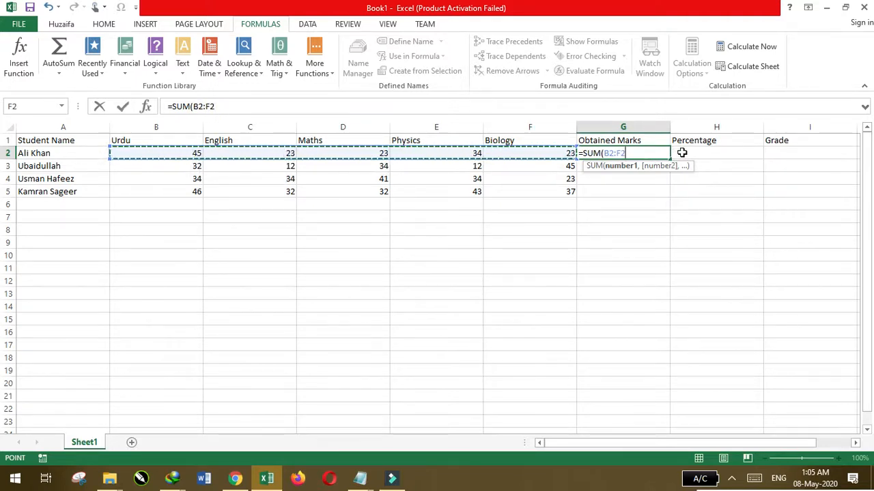
key("Return")
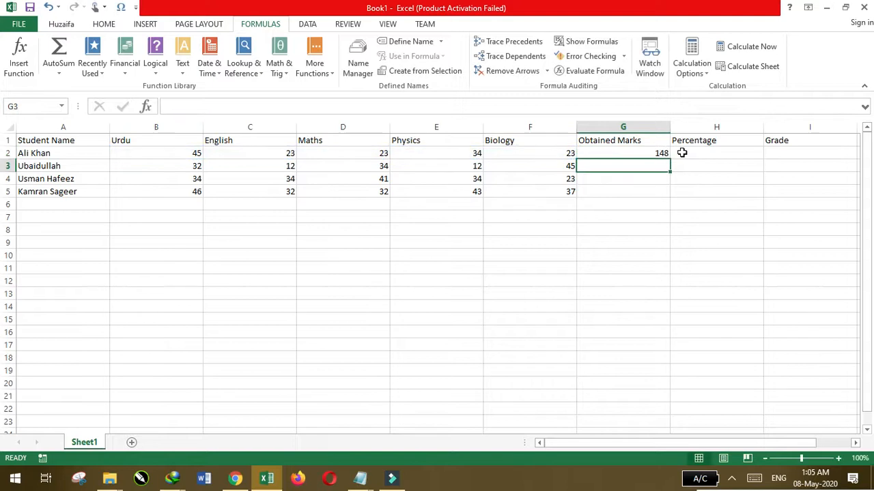
left_click(642, 153)
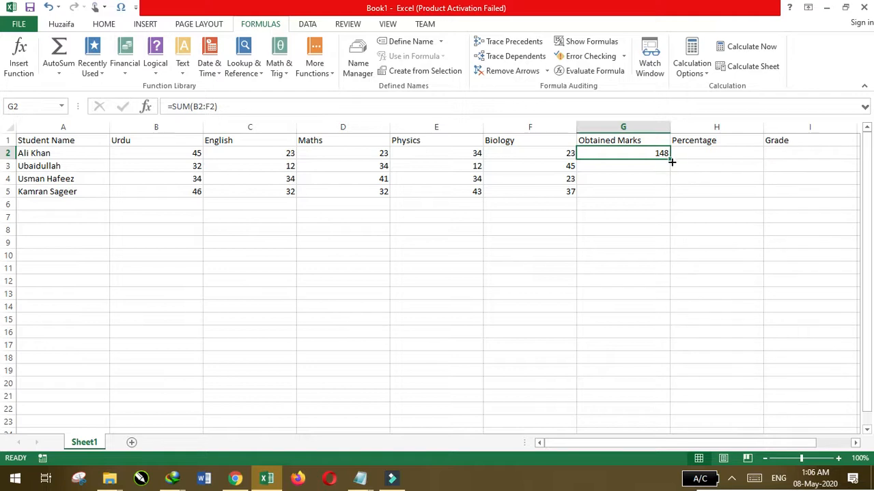
left_click_drag(671, 161, 673, 200)
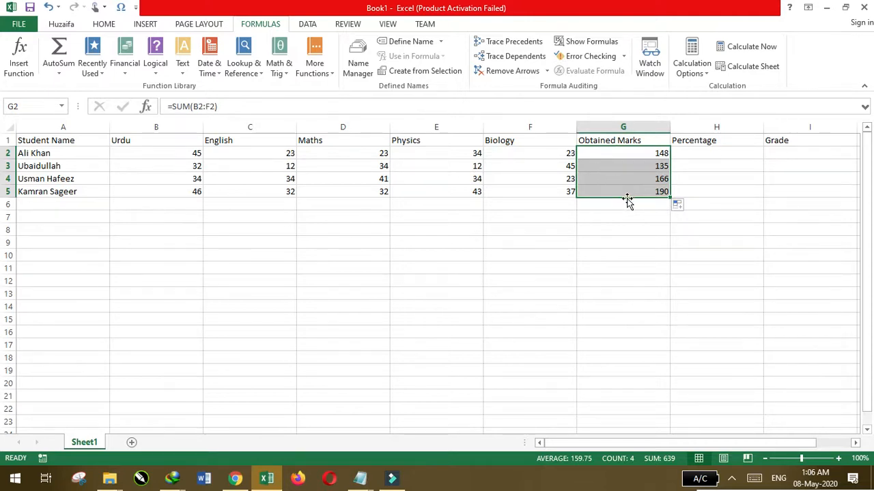
Calculate the Percentage in H2 with =G2/250*100 and fill the formula down to H5
left_click(710, 158)
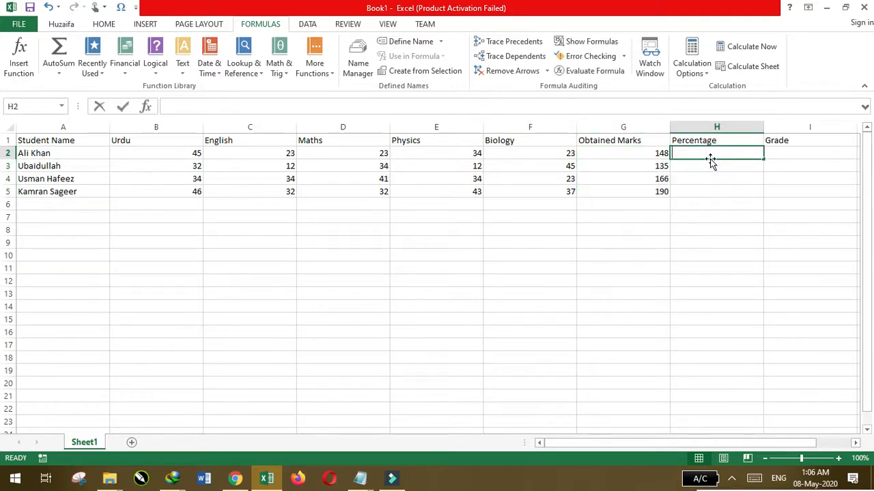
type("=")
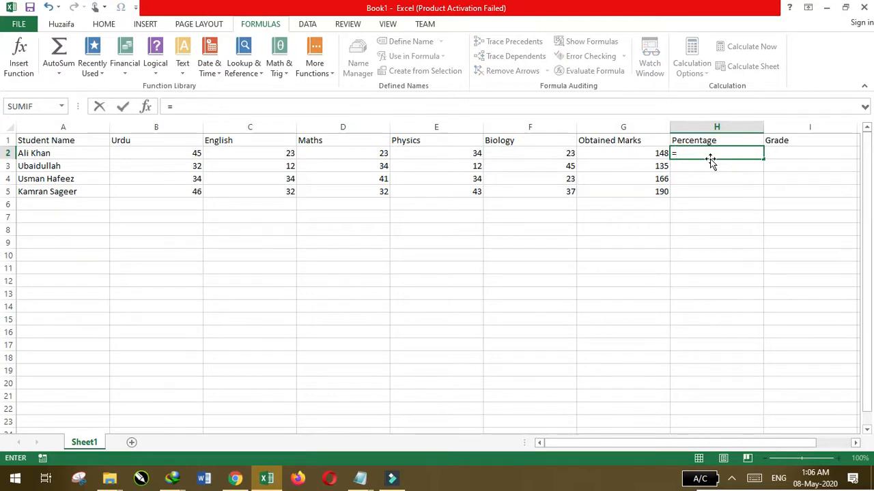
left_click(636, 157)
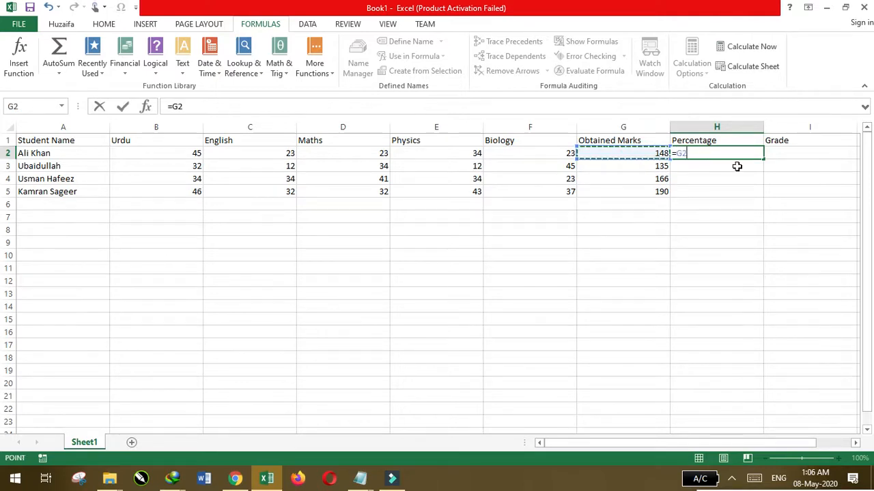
type("/250")
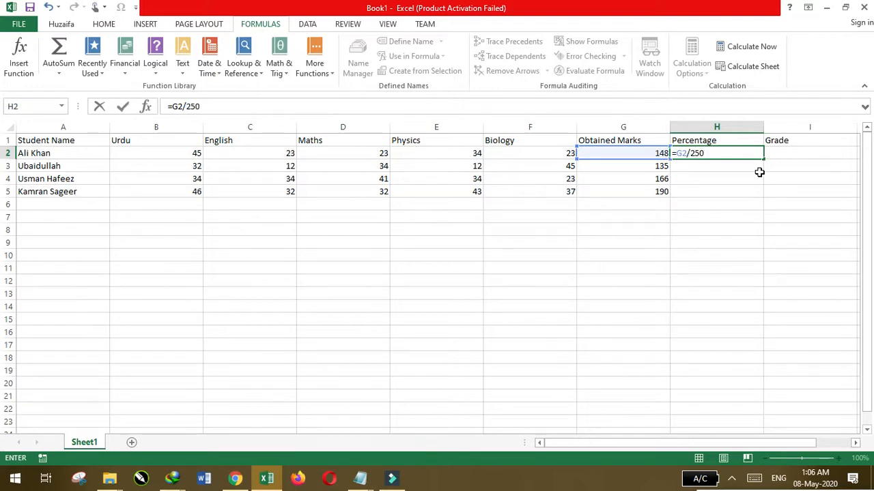
type("*100")
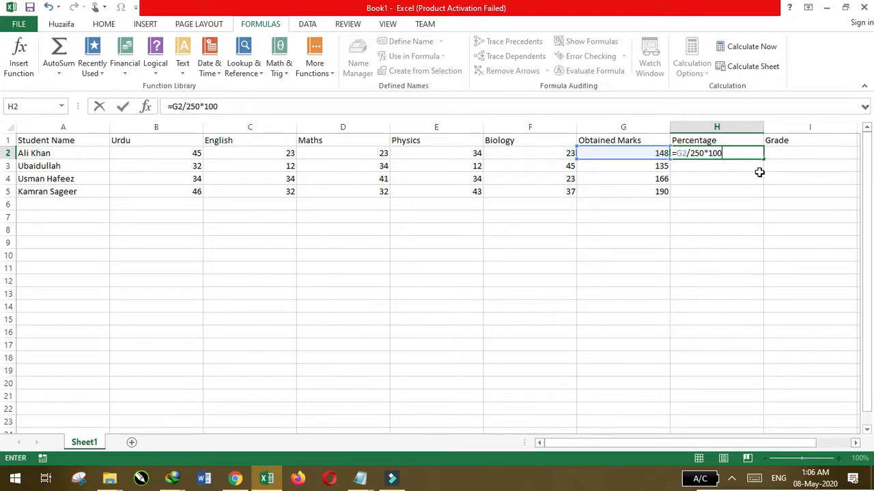
key("Return")
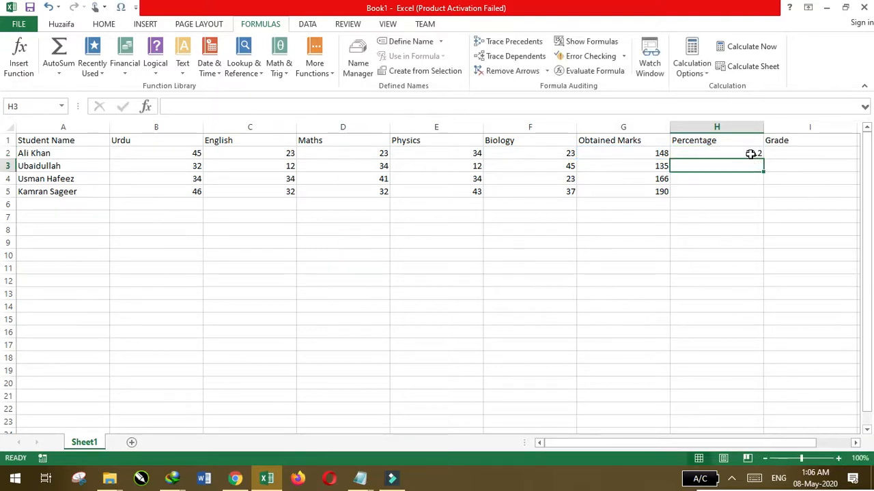
left_click(750, 154)
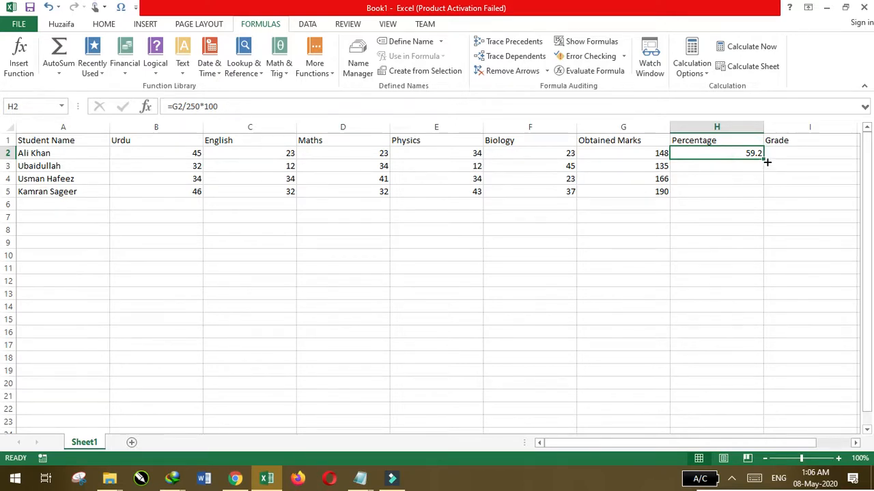
left_click_drag(765, 160, 765, 202)
left_click(729, 236)
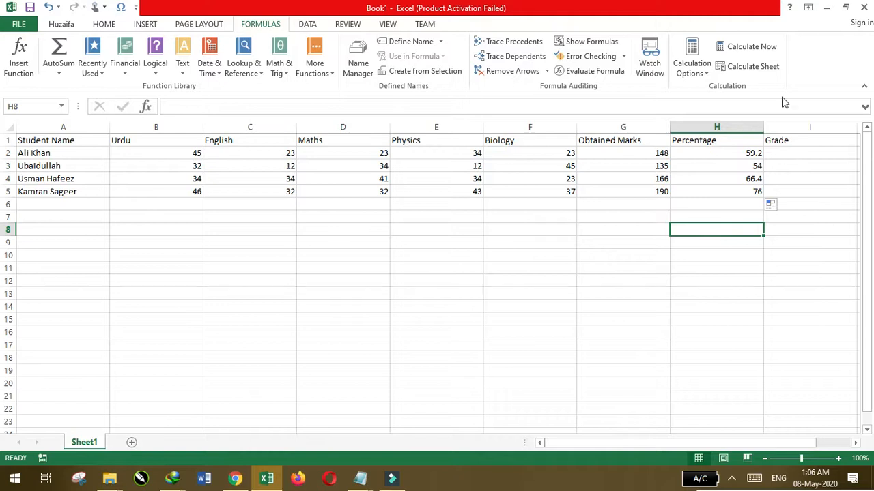
Minimize the workbook, open letters Grade.txt from the desktop in Notepad and examine the percentage thresholds for each grade
left_click(826, 8)
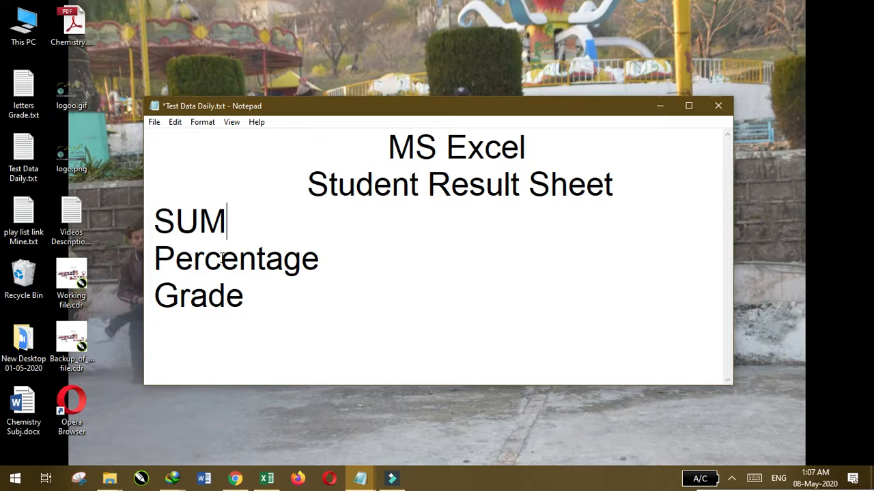
left_click(23, 88)
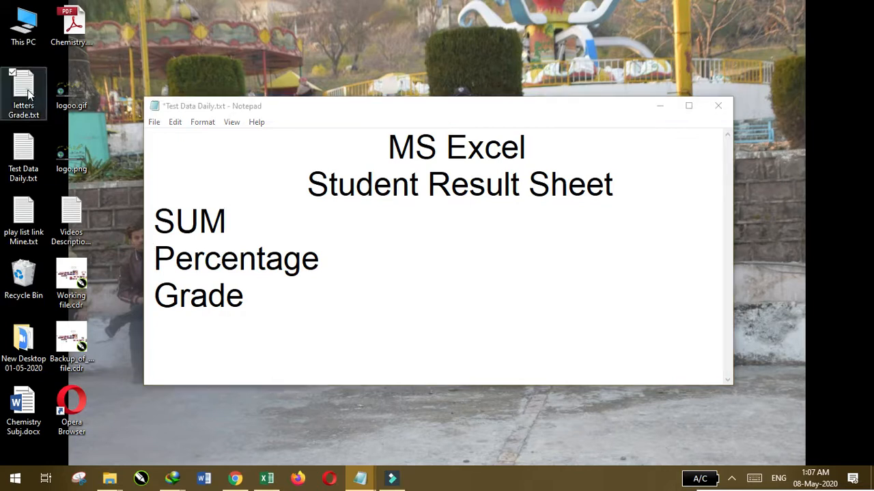
key("Return")
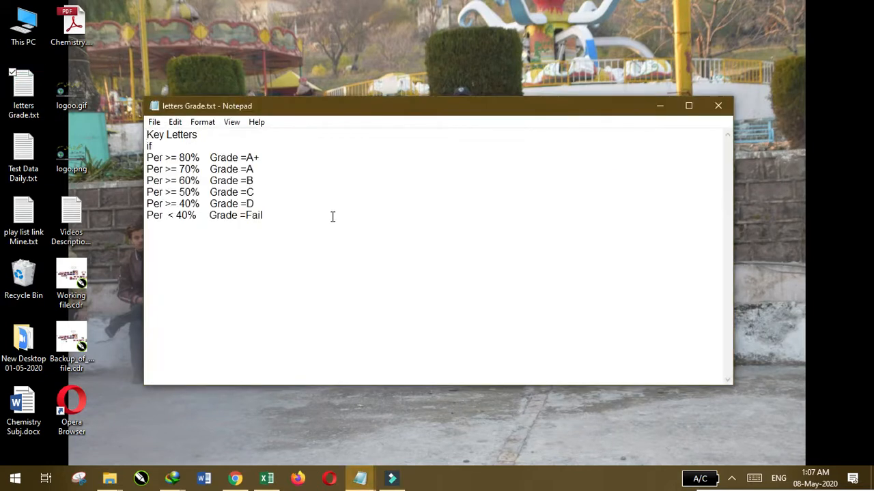
scroll(315, 200, "up", 10)
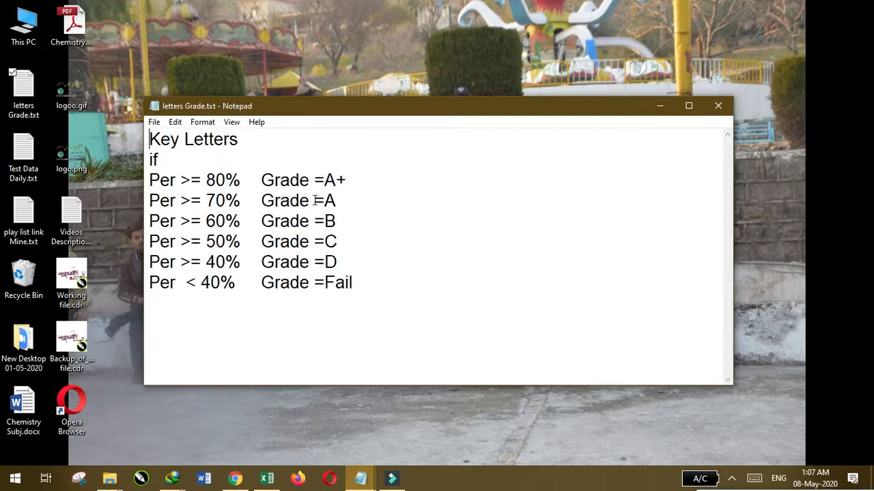
scroll(314, 200, "up", 2)
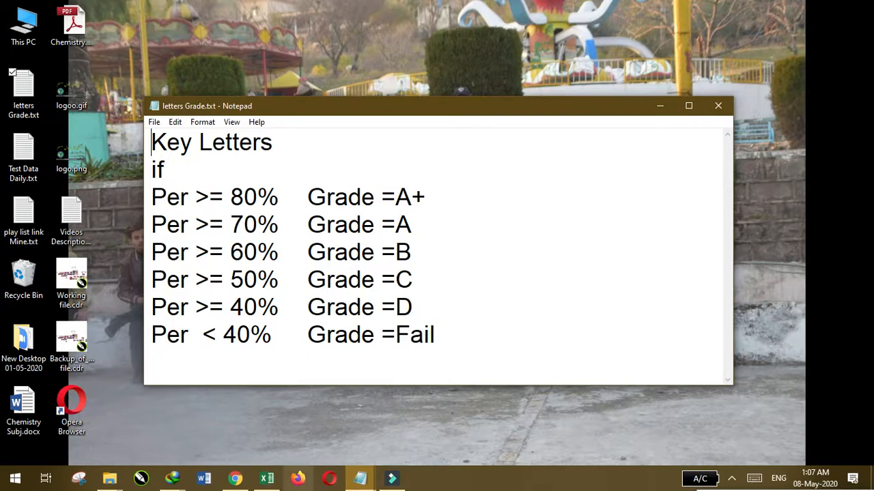
Switch back to the Excel workbook and begin the Grade formula in I2 with =if(H2>=80, "A+", as the first condition
left_click(266, 479)
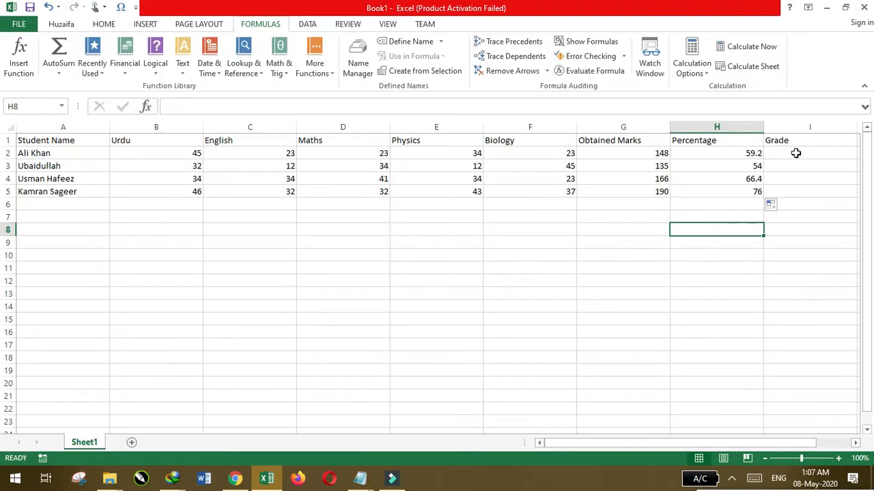
left_click(796, 153)
type("=")
left_click_drag(745, 445, 778, 444)
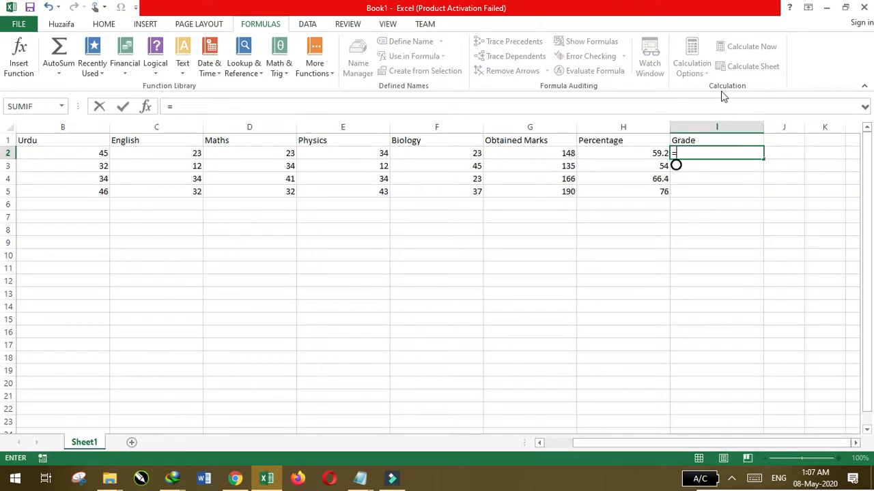
type("if")
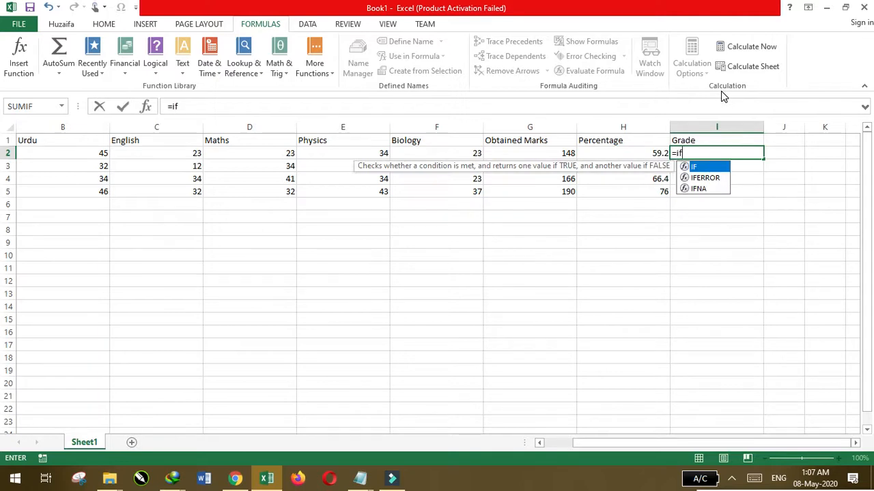
type("(")
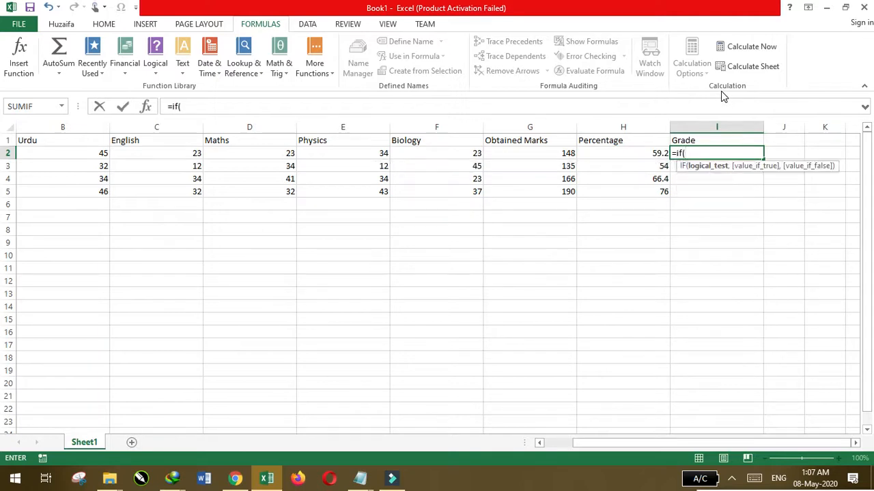
left_click(631, 152)
type(">")
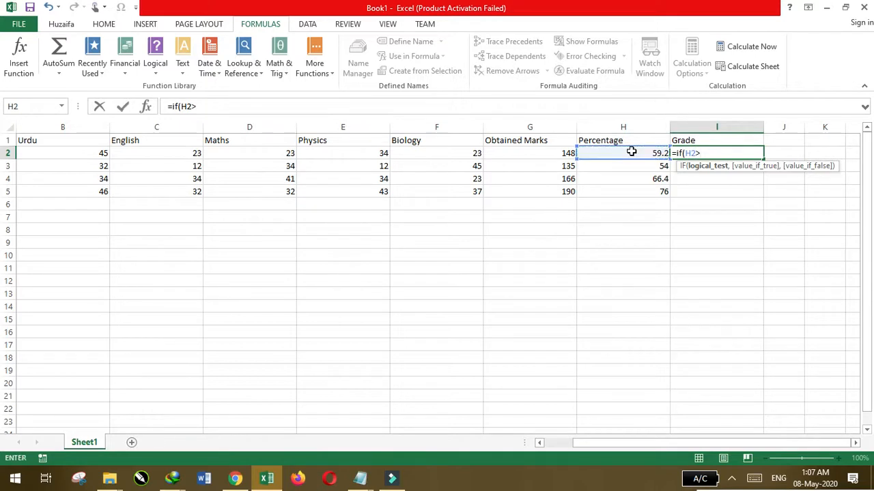
type("=80,")
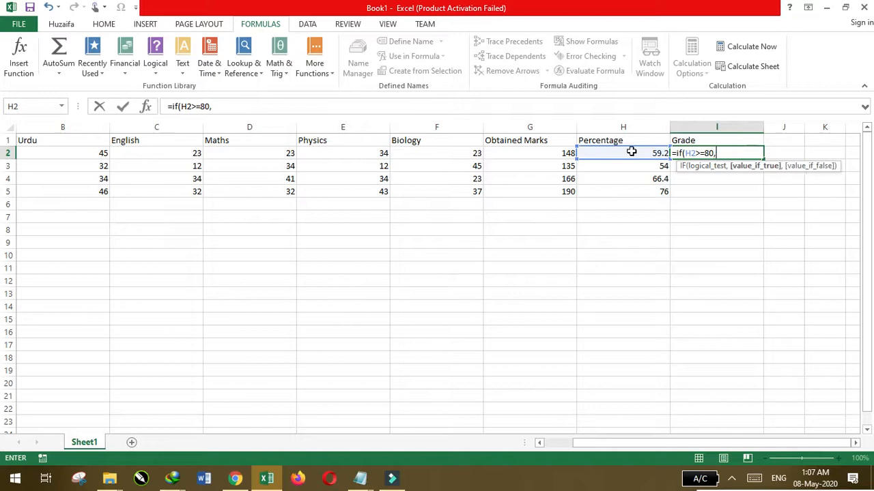
type(" \"A+\", ")
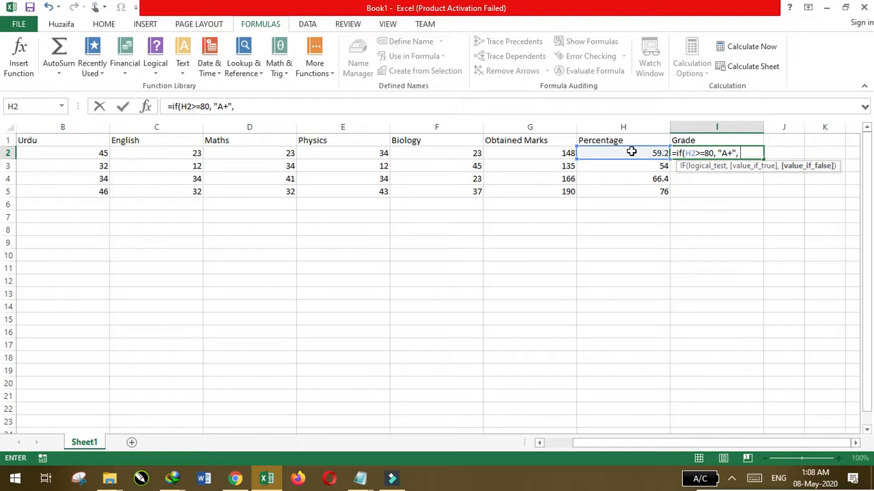
type("if")
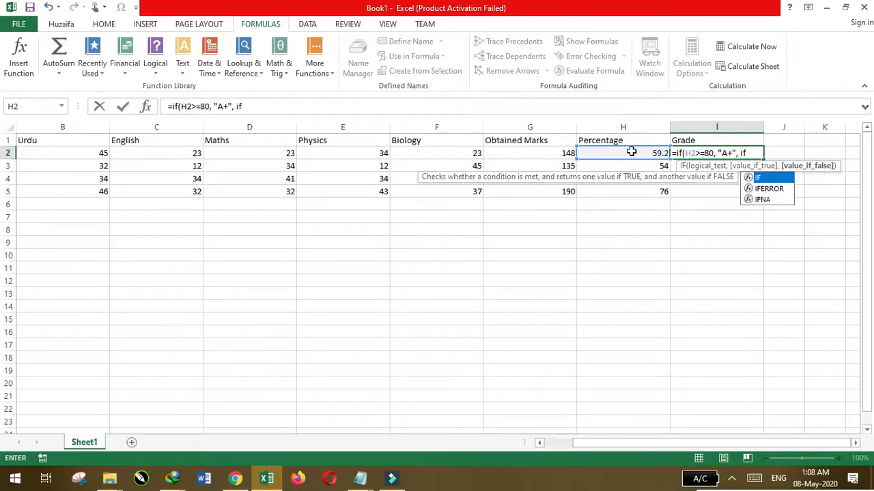
type("(")
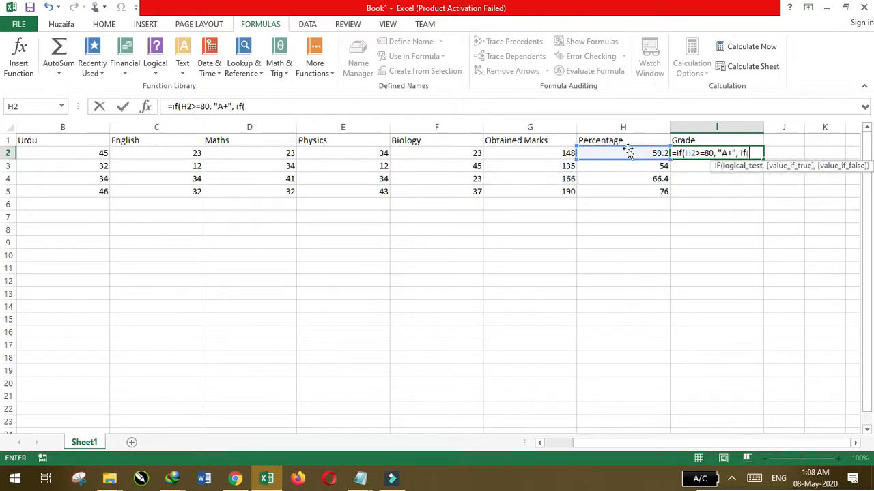
Nest a second condition in the I2 formula, if(H2>=70, returning "A"
left_click(608, 154)
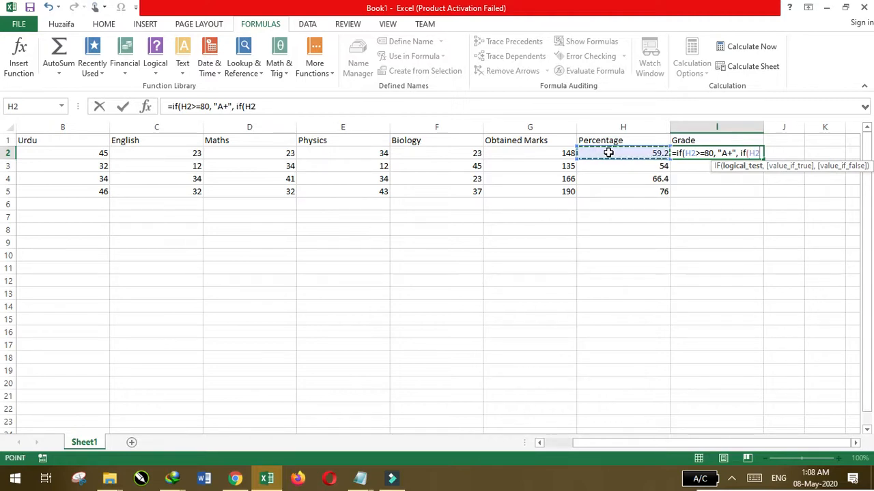
type(">=")
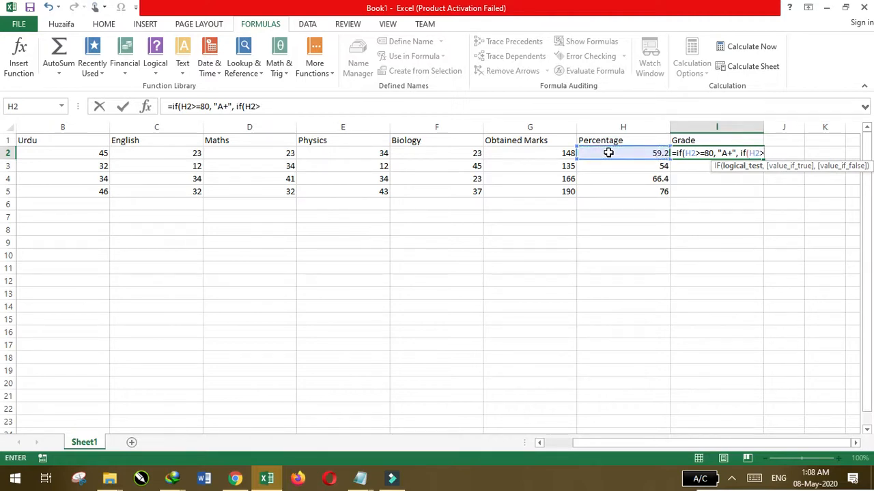
type("70, \"A")
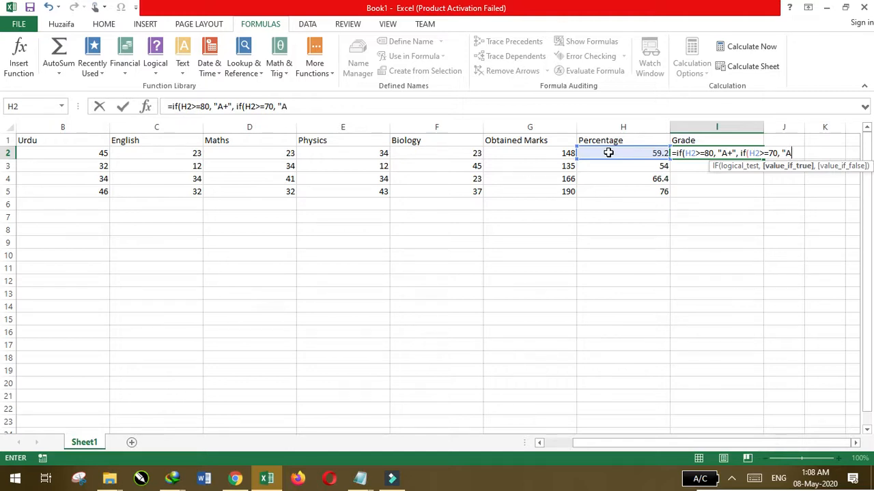
type("\", if")
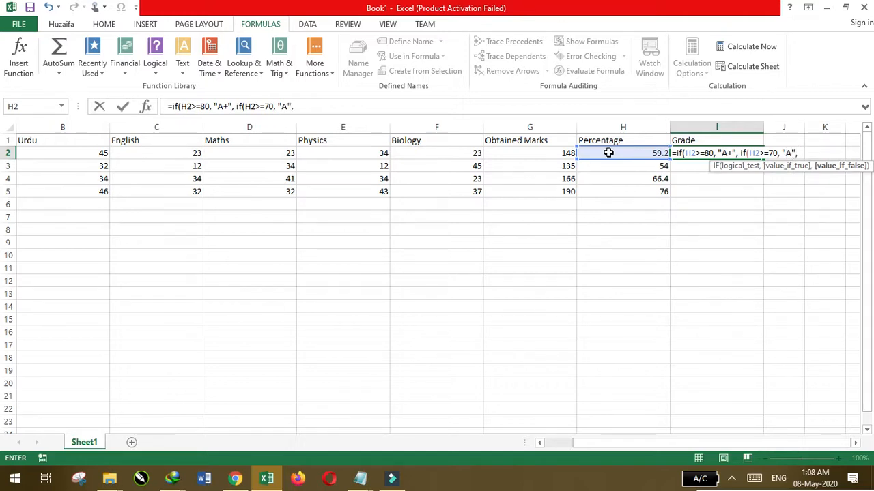
type("(")
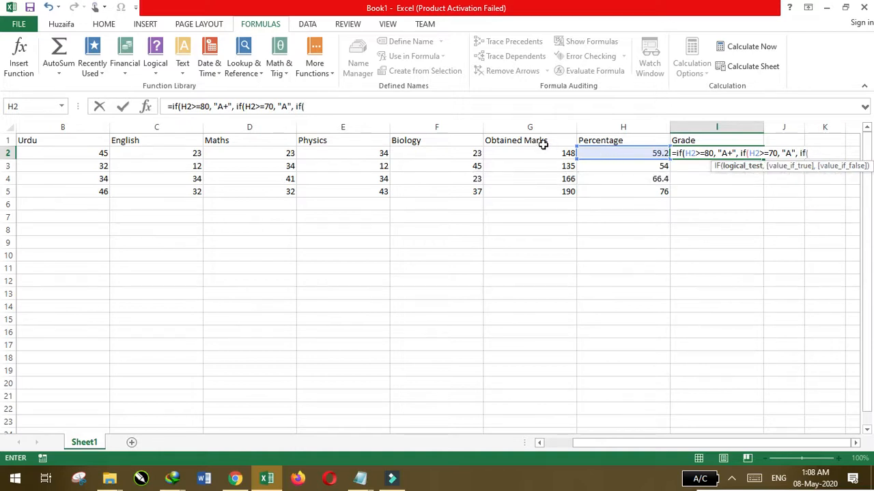
Nest a third condition in the I2 formula, if(H2>=60, returning "B"
left_click(624, 153)
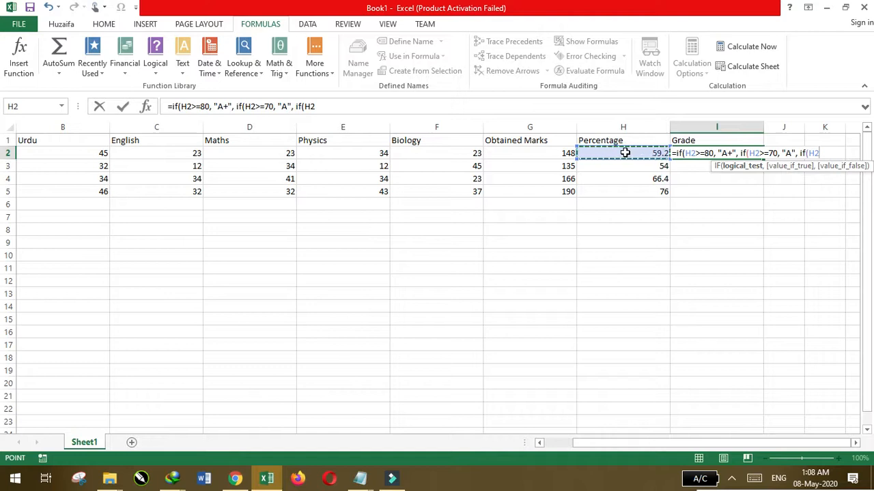
type(">=60")
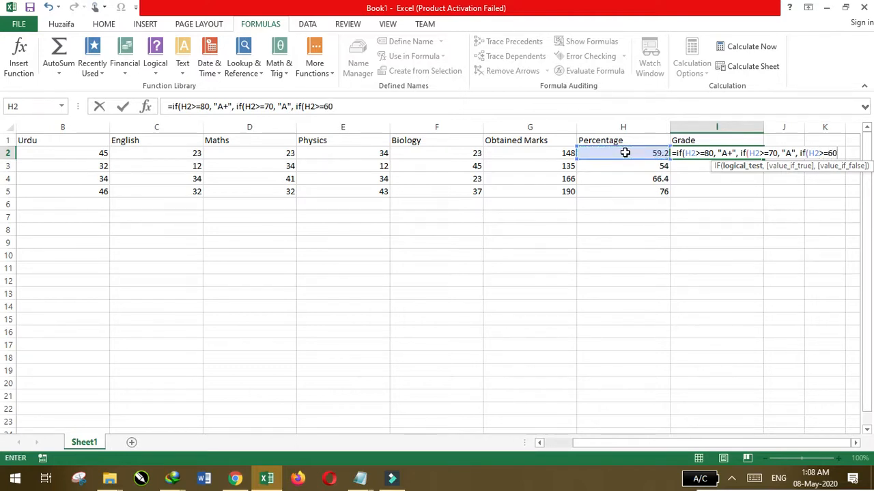
type(", \"B")
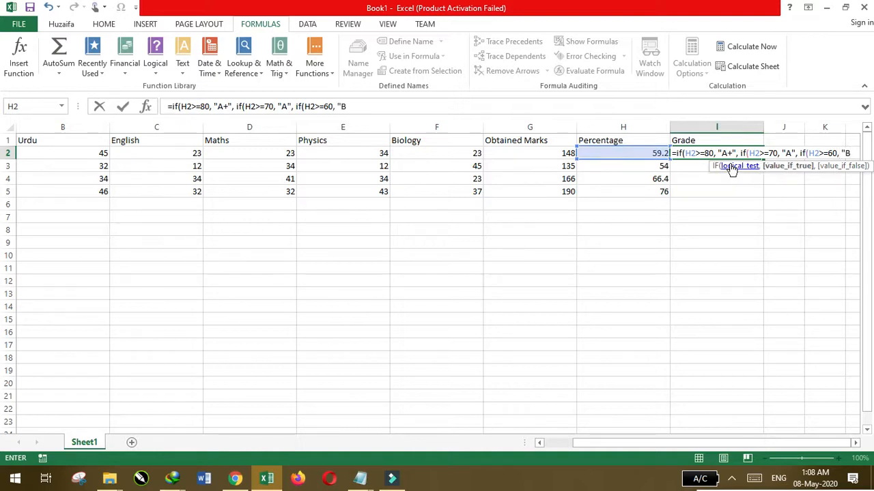
type("\"")
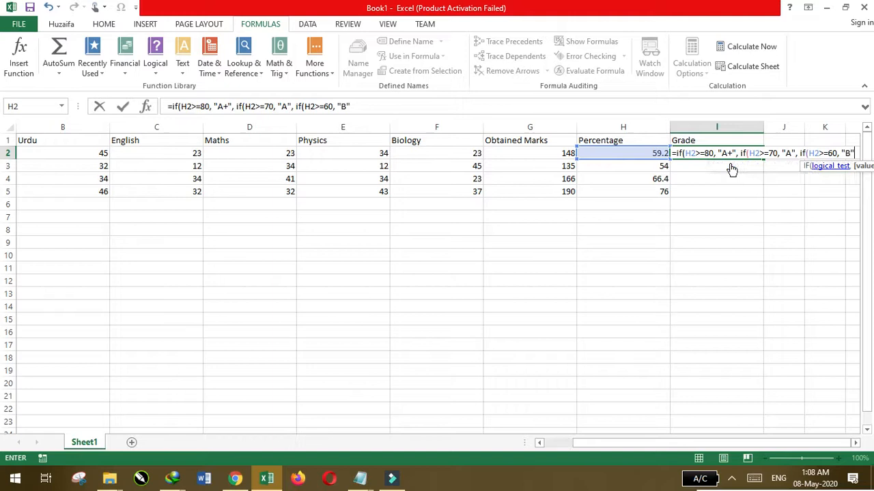
type(", if")
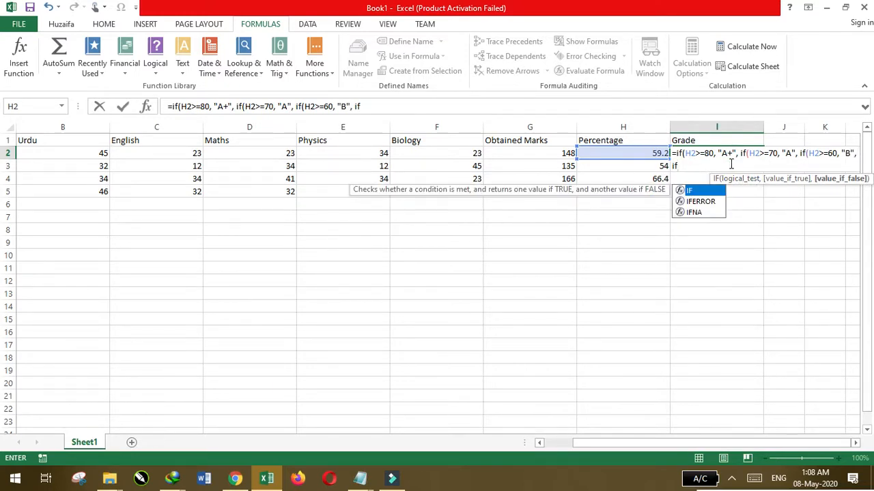
type("(")
Nest a fourth condition in the I2 formula, if(H2>=50, returning "C"
left_click(611, 153)
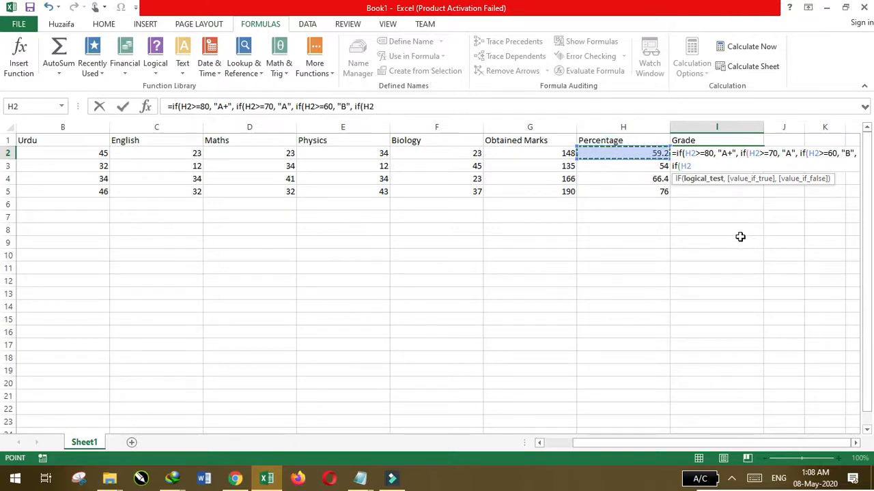
type(">")
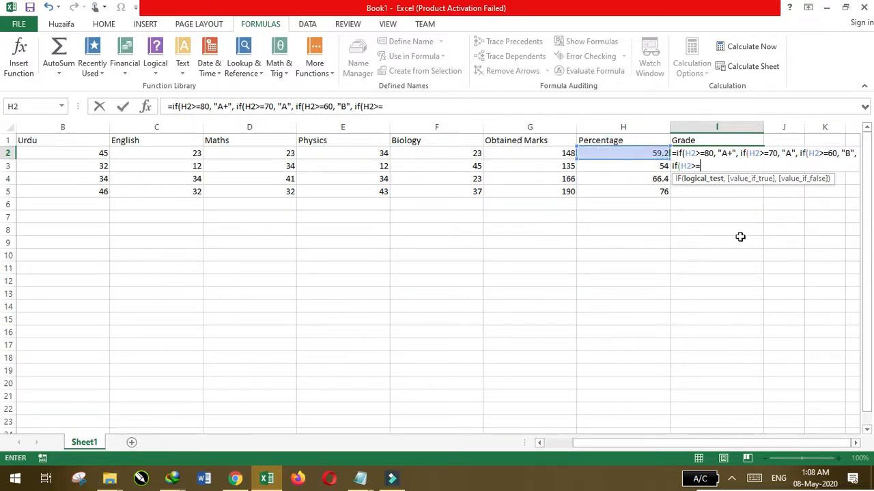
type("=50, \"C\", if(")
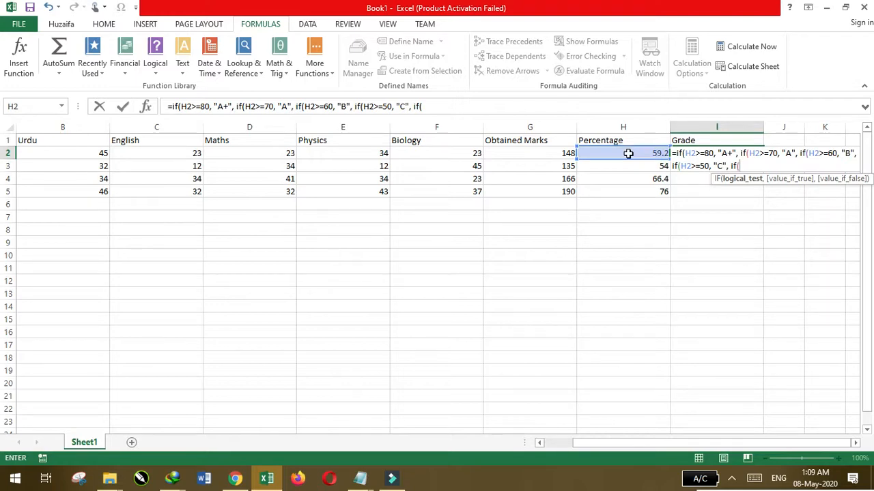
Nest a fifth condition in the I2 formula, if(H2>=40, returning "D"
left_click(628, 153)
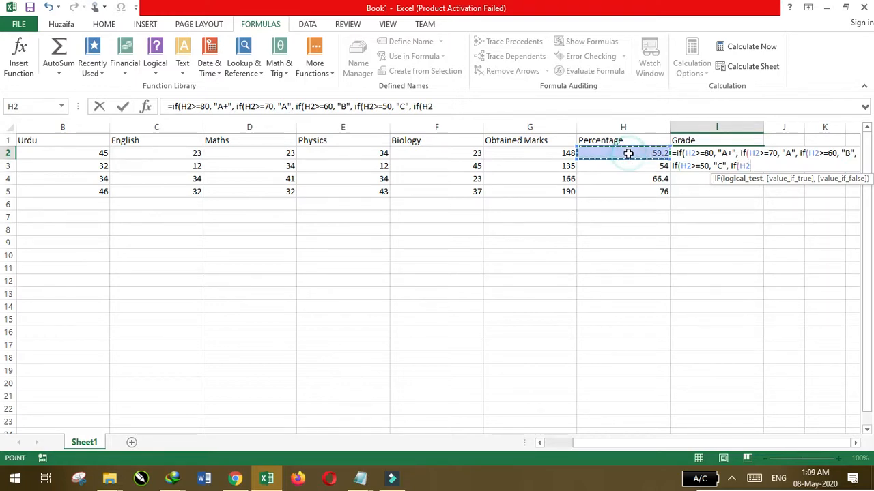
type(">=40")
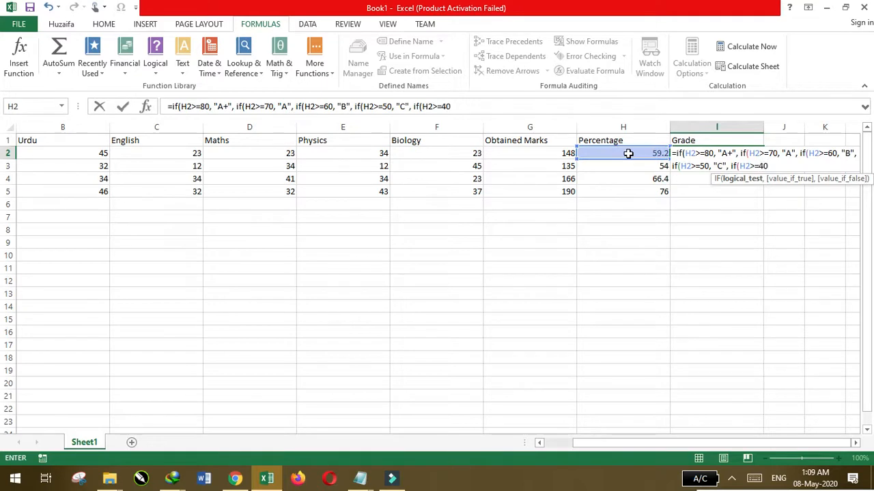
type(", \"D")
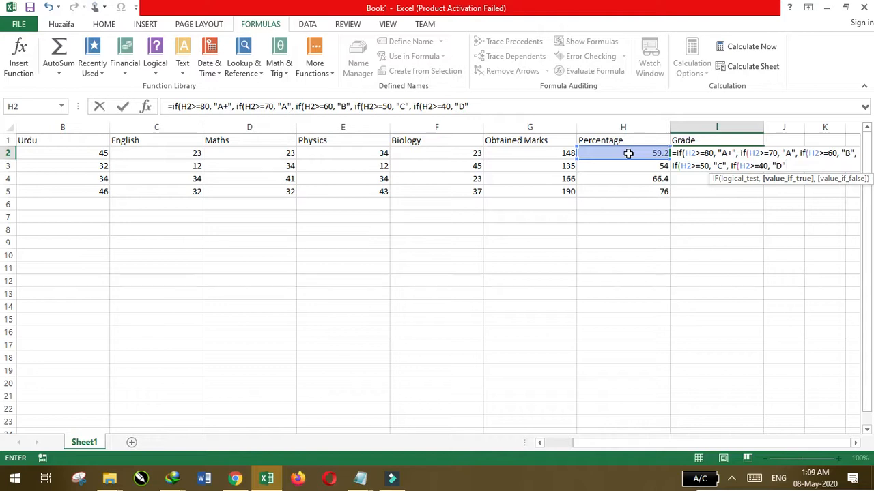
Finish the I2 grade formula with "Fail" as the final false value, close all five brackets and enter it
type(",")
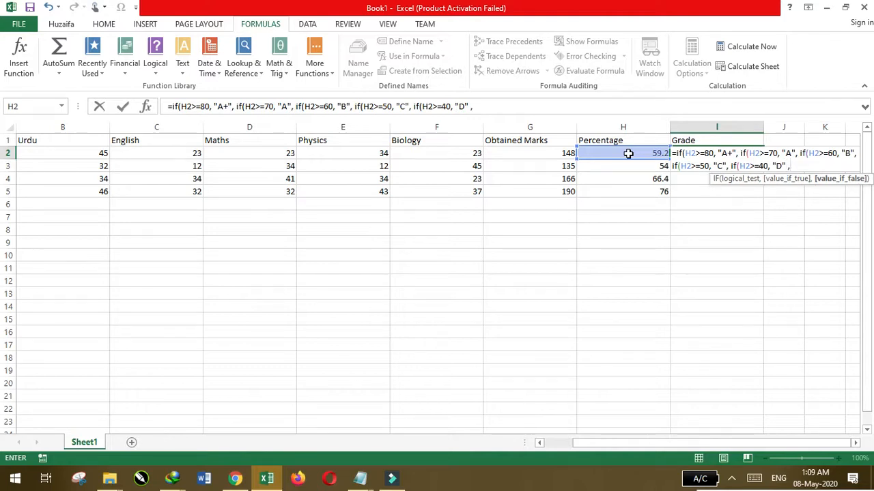
type("\"Fail")
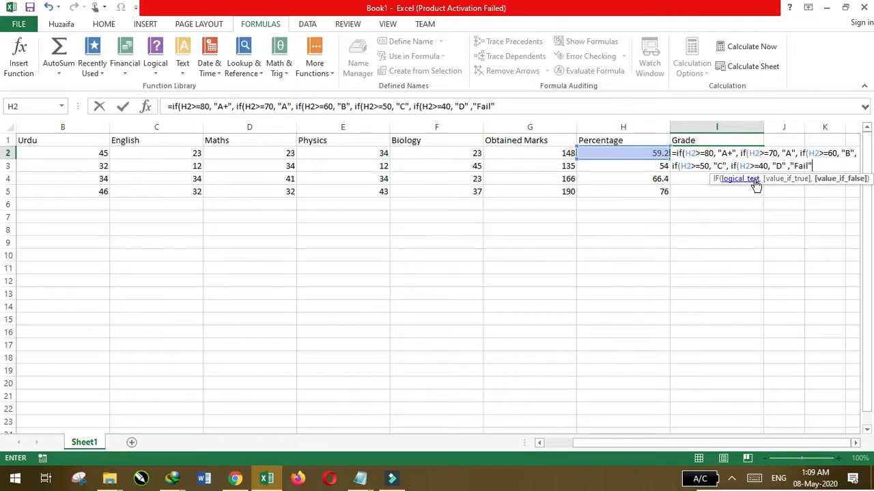
type("))))")
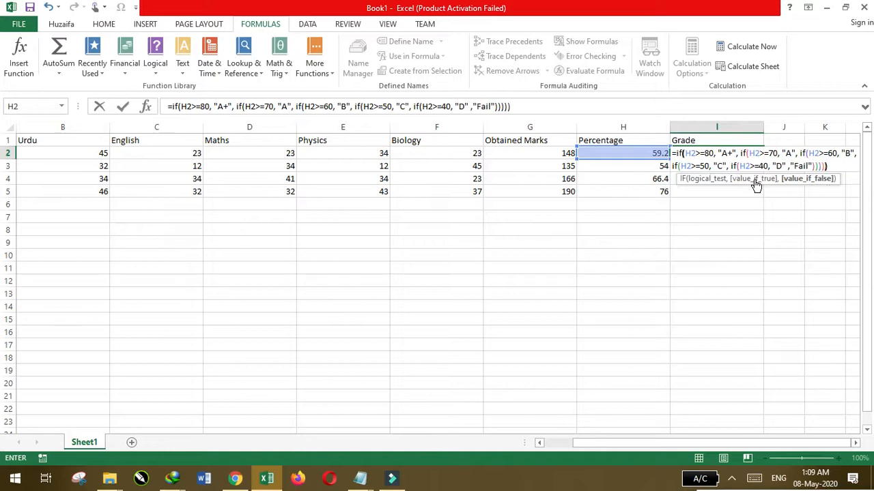
key("Return")
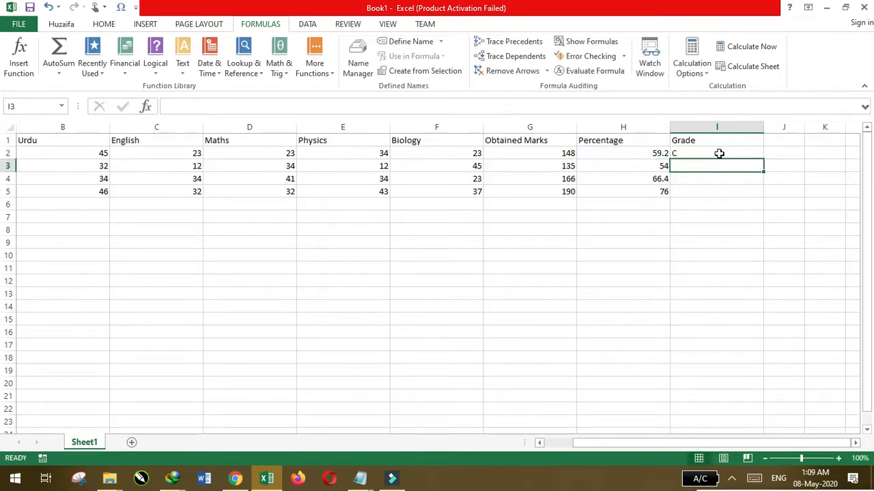
Fill the grade formula from I2 down to I5
left_click(718, 154)
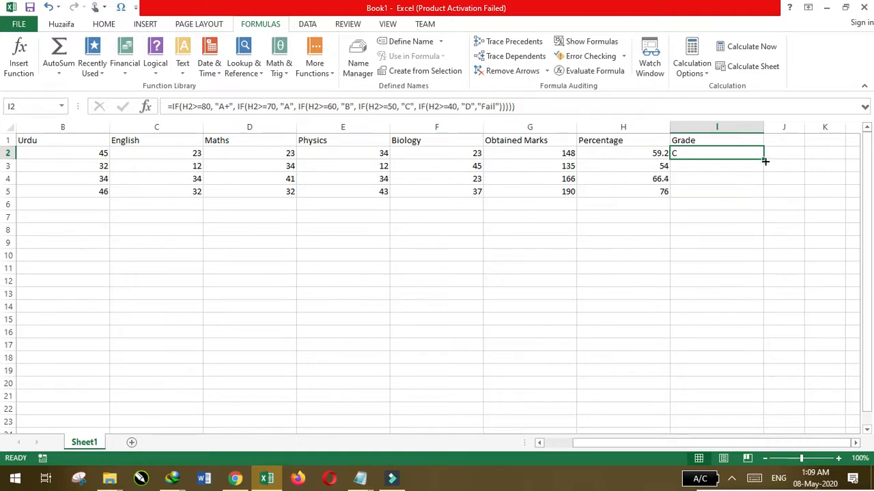
left_click_drag(764, 161, 765, 198)
left_click(747, 280)
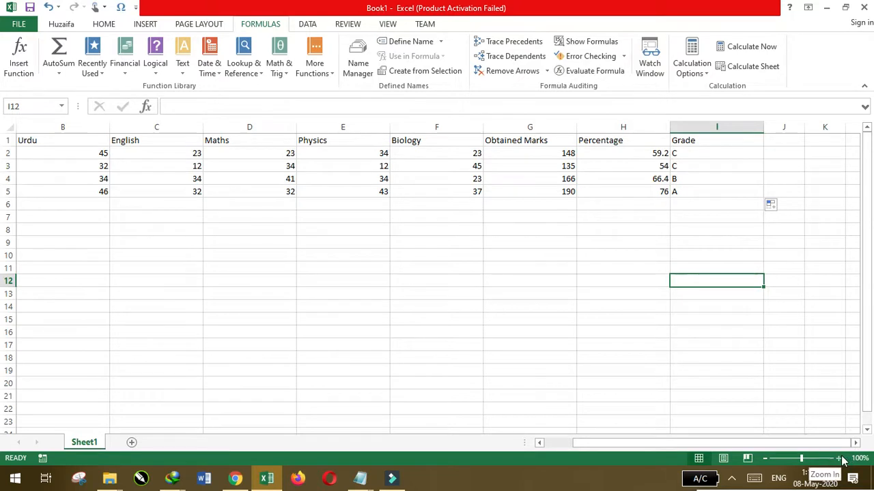
Autofit the widths of columns A to I to their contents and enlarge the sheet view to 240%
left_click_drag(705, 127, 8, 126)
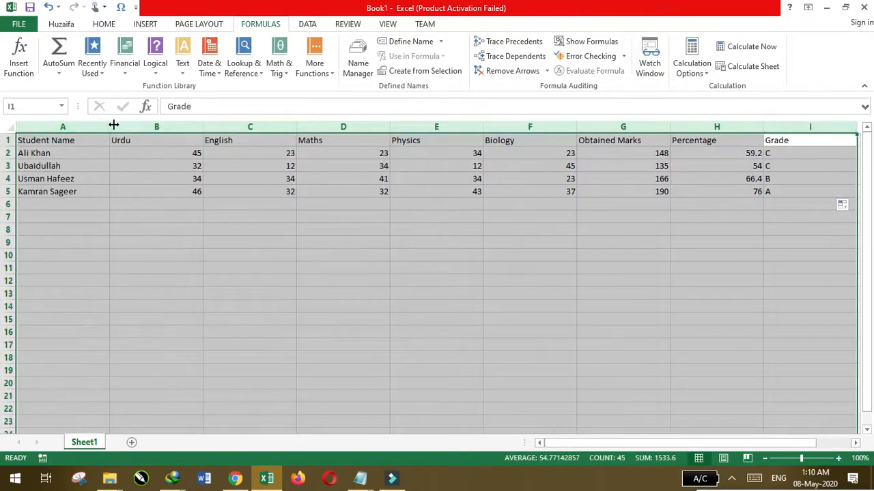
double_click(107, 127)
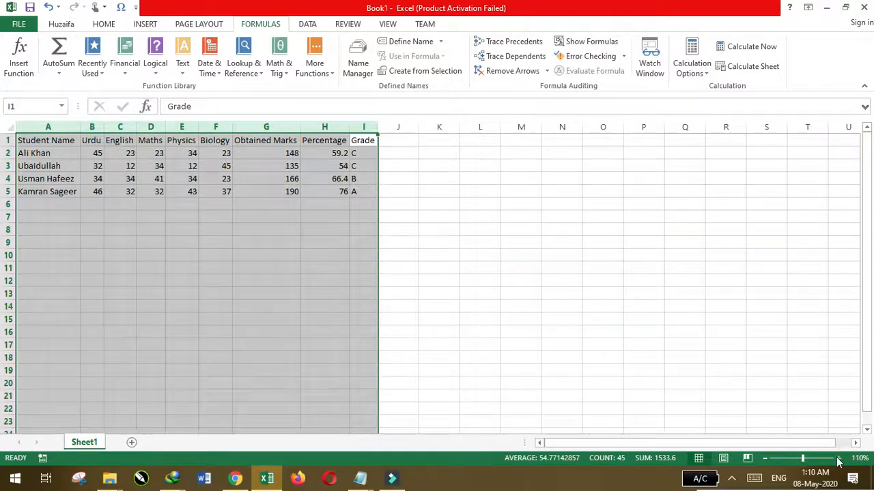
left_click(838, 458)
left_click(837, 458)
left_click(838, 458)
left_click(837, 458)
double_click(838, 457)
double_click(837, 458)
left_click(838, 458)
double_click(837, 458)
left_click(838, 458)
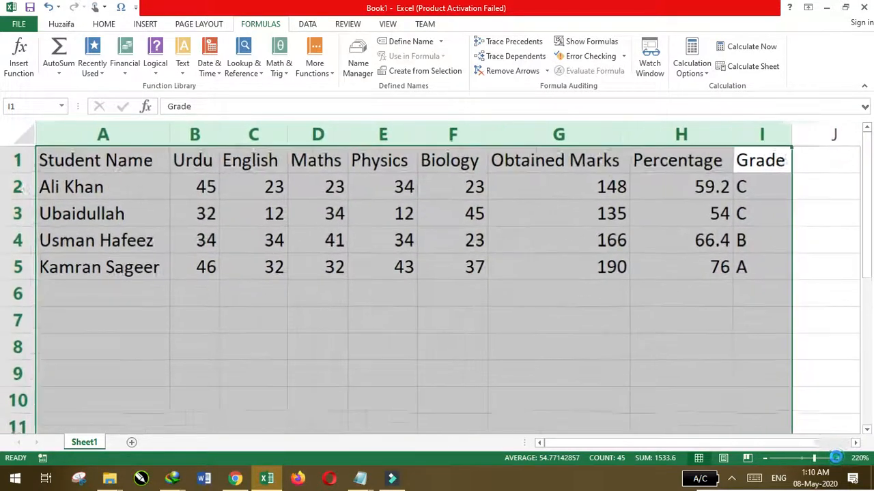
double_click(838, 458)
left_click(421, 311)
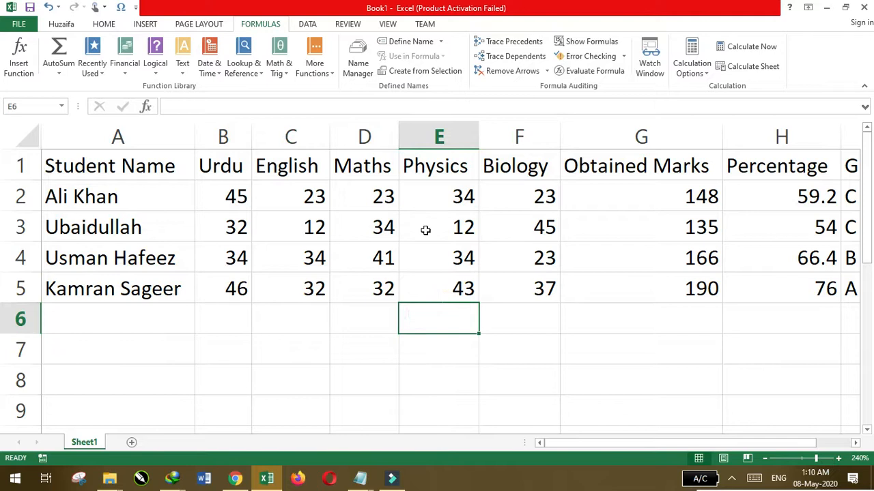
Reduce the sheet zoom to 220% so all columns through Grade fit on screen
left_click(764, 458)
left_click(765, 458)
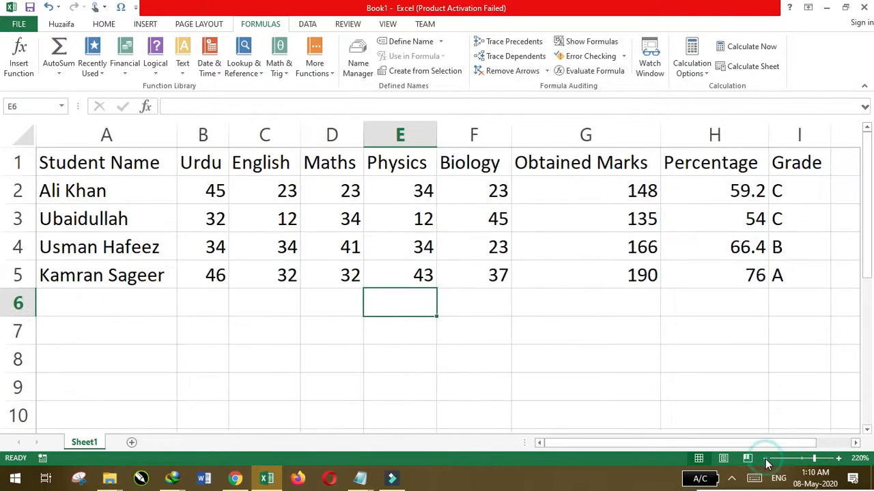
left_click(540, 324)
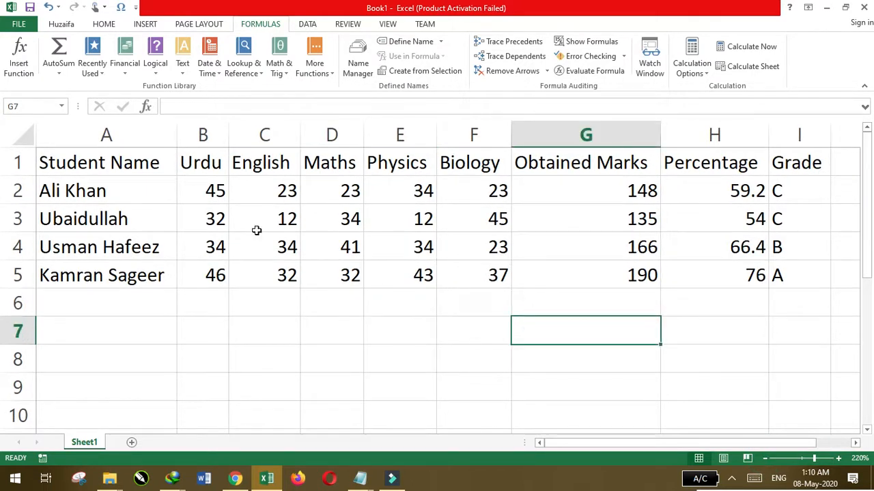
Set the English mark in C3 to 45 and check the recalculated total, percentage and grade in G3:I3
left_click(288, 222)
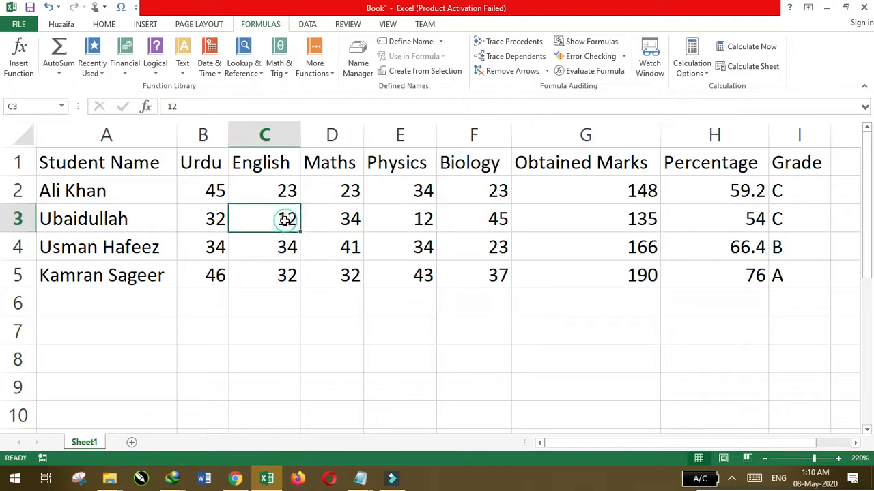
left_click(14, 218)
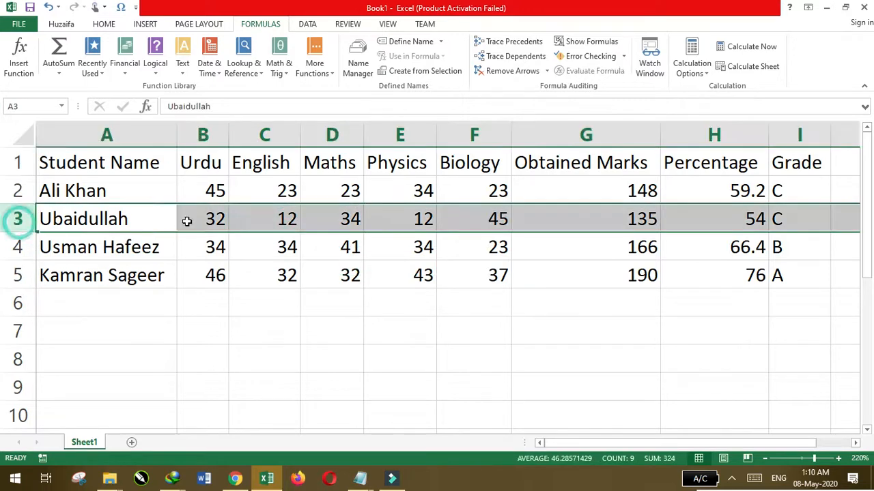
left_click(279, 219)
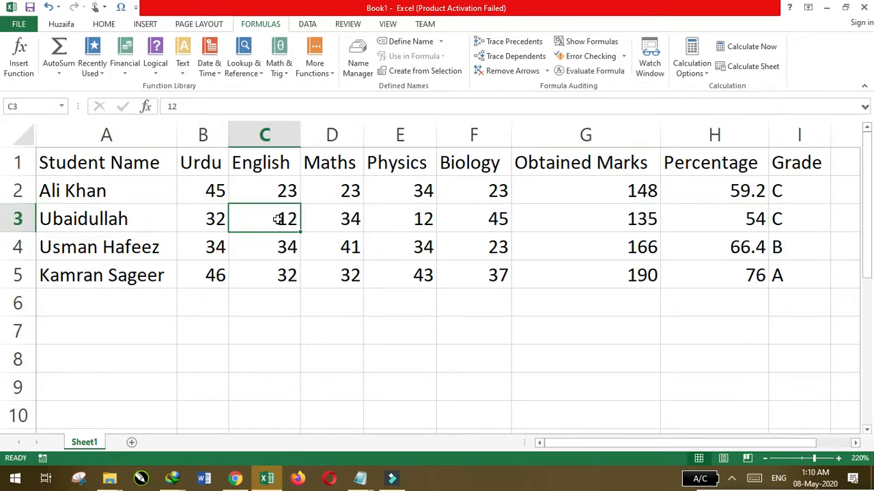
type("45")
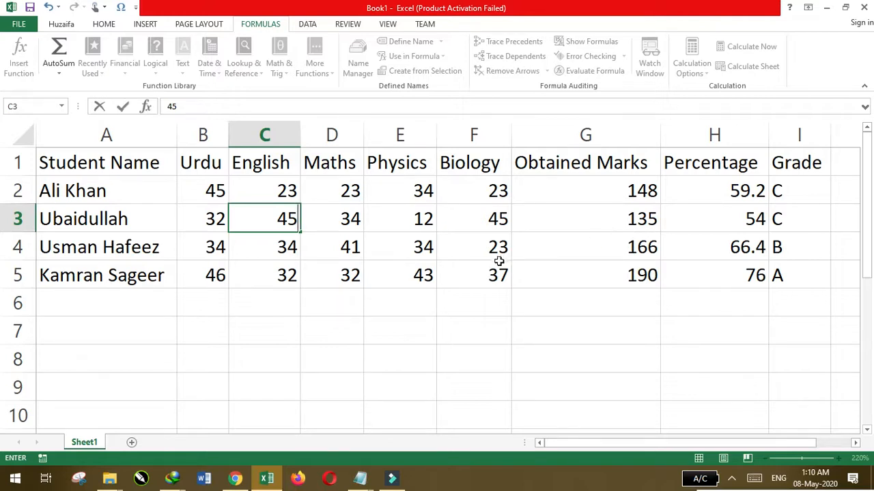
left_click(529, 300)
left_click_drag(620, 222, 790, 223)
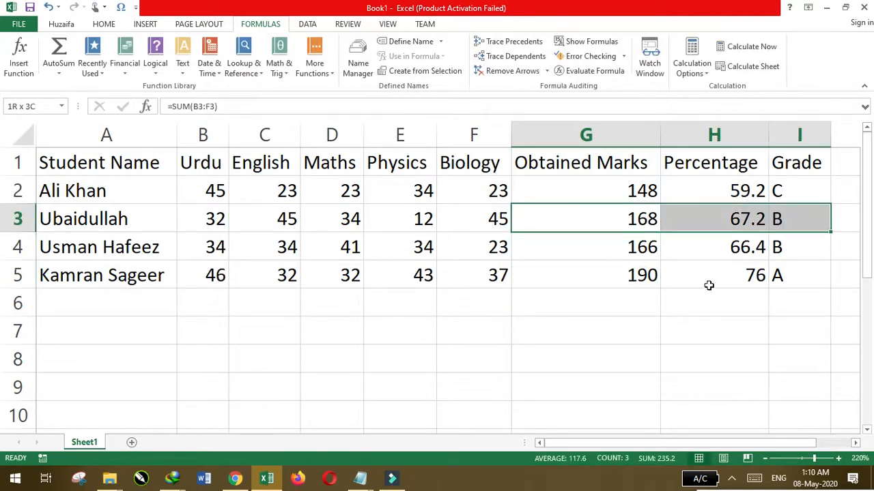
left_click(667, 318)
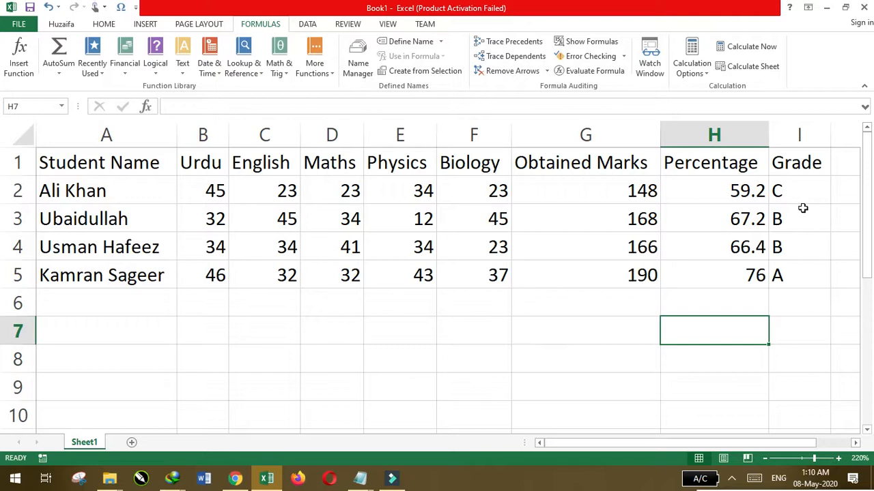
left_click_drag(798, 189, 795, 287)
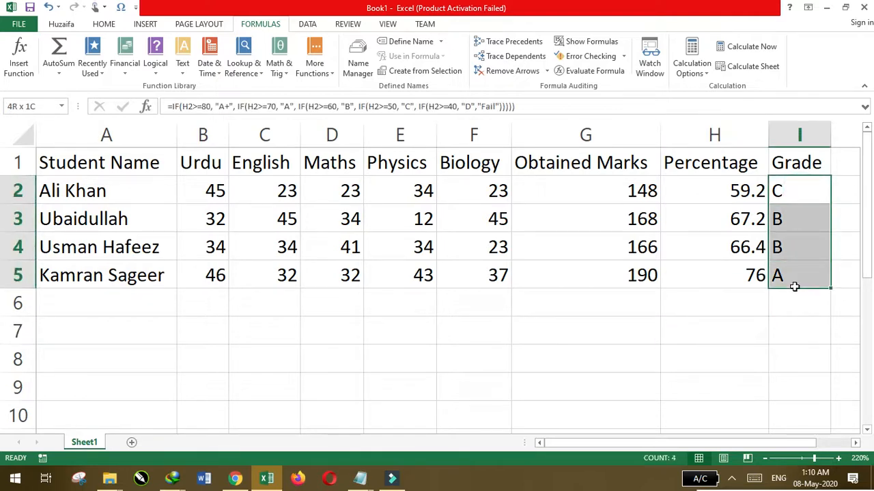
left_click(714, 281)
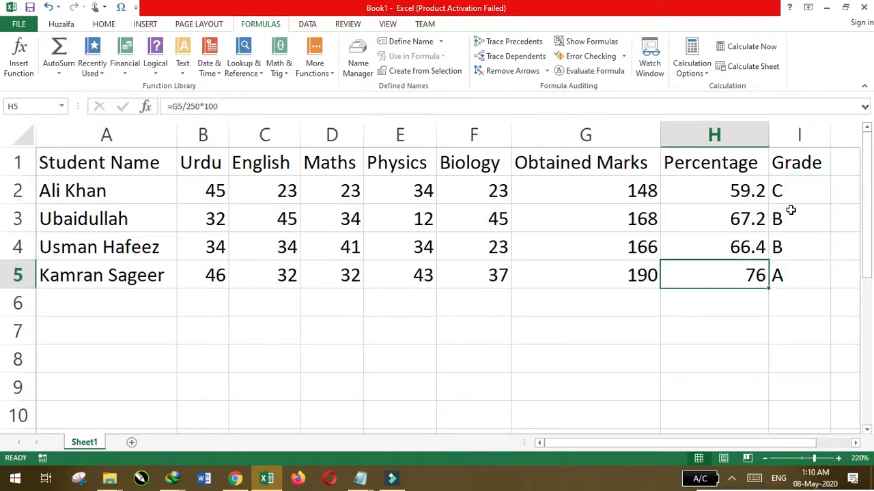
left_click_drag(797, 200, 797, 276)
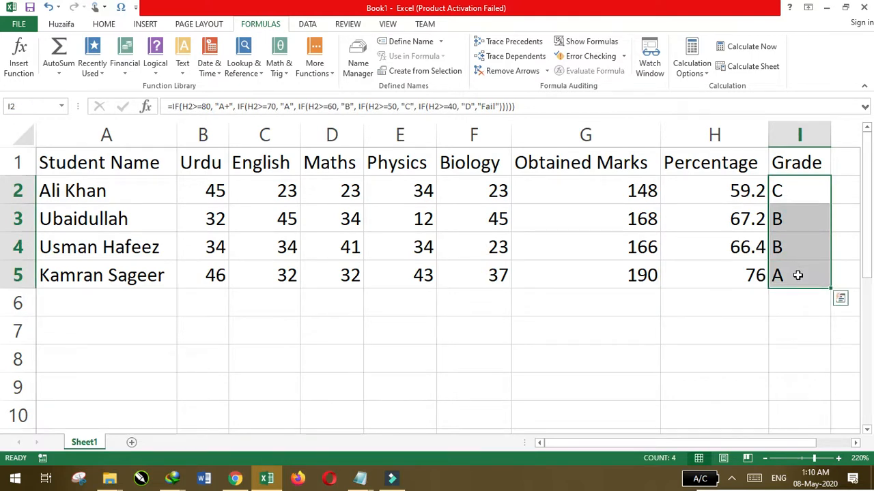
left_click(703, 285)
Start a new conditional formatting rule on grades I2:I5 for cells with specific text containing A
left_click(803, 192)
left_click_drag(803, 191, 801, 275)
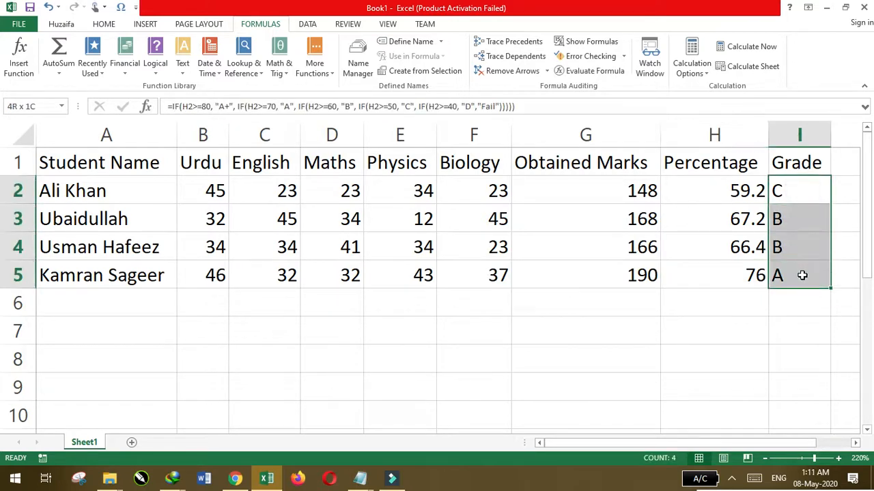
left_click(103, 24)
left_click(546, 80)
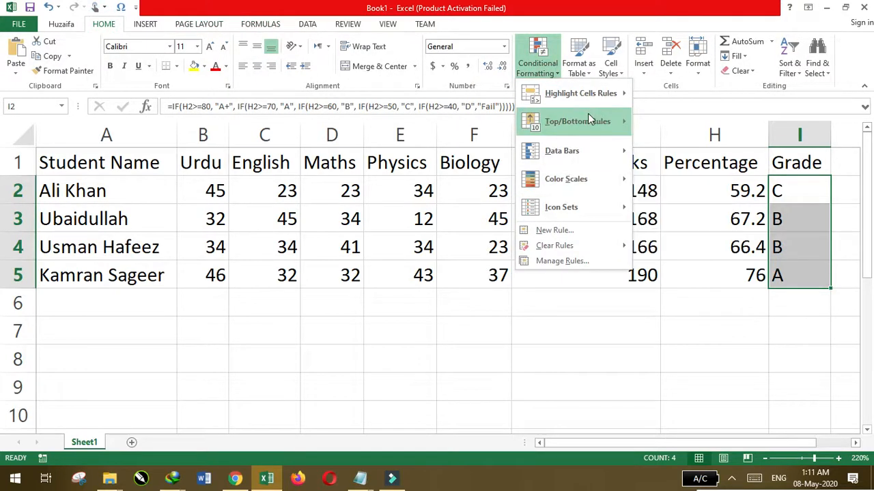
left_click(577, 231)
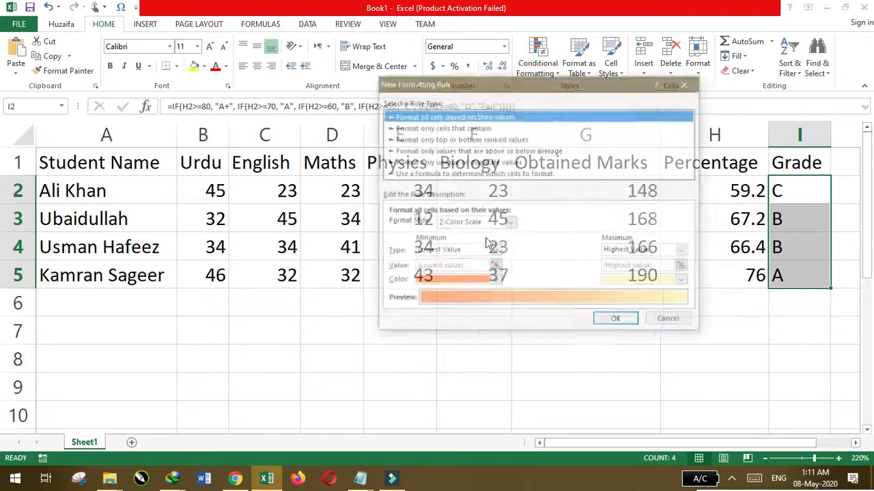
left_click(444, 127)
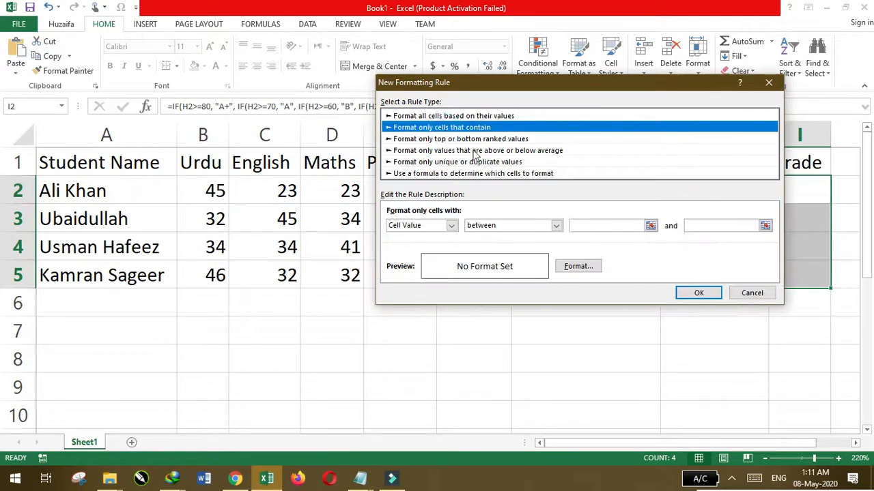
left_click(452, 226)
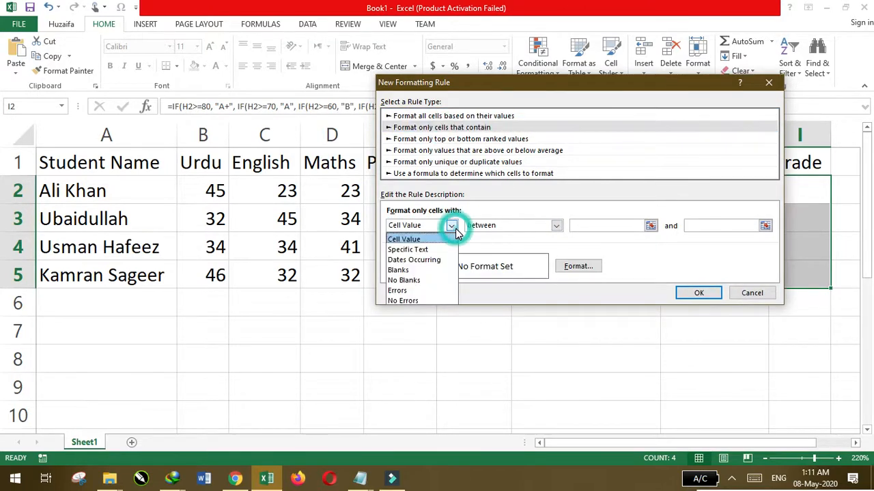
left_click(424, 252)
left_click(553, 226)
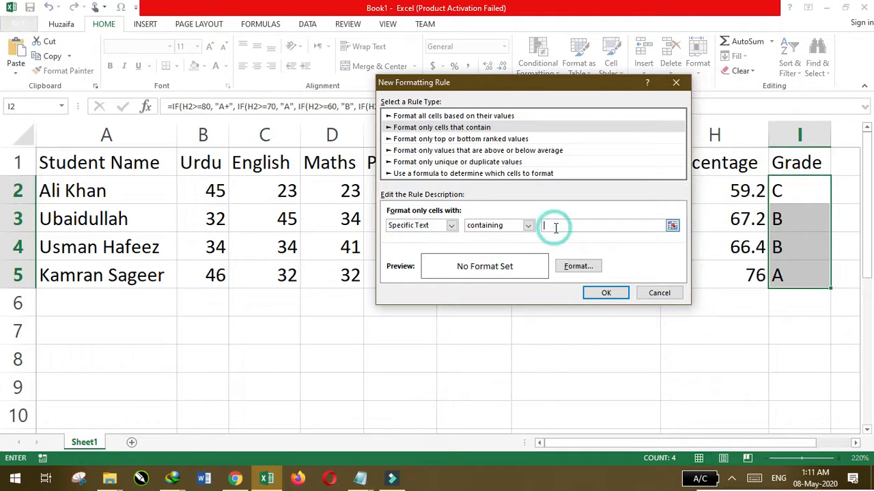
Give the A-grade rule a green background fill and apply it to the grade cells
left_click(564, 268)
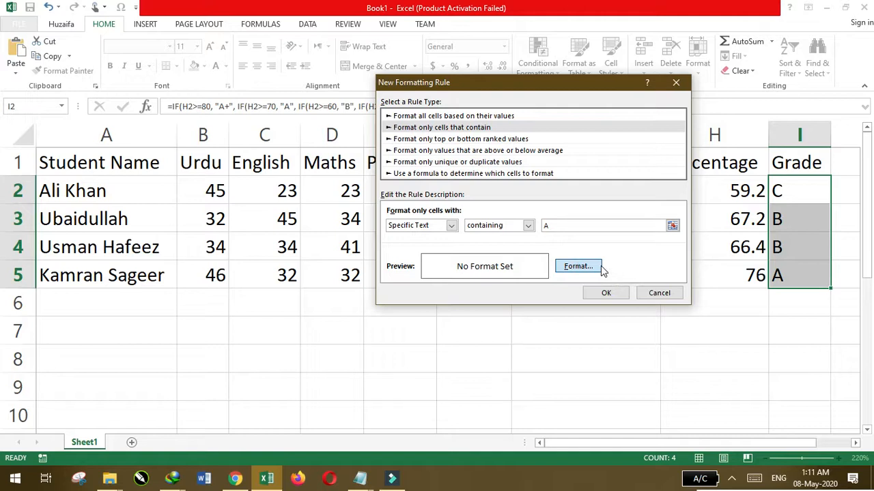
left_click(579, 265)
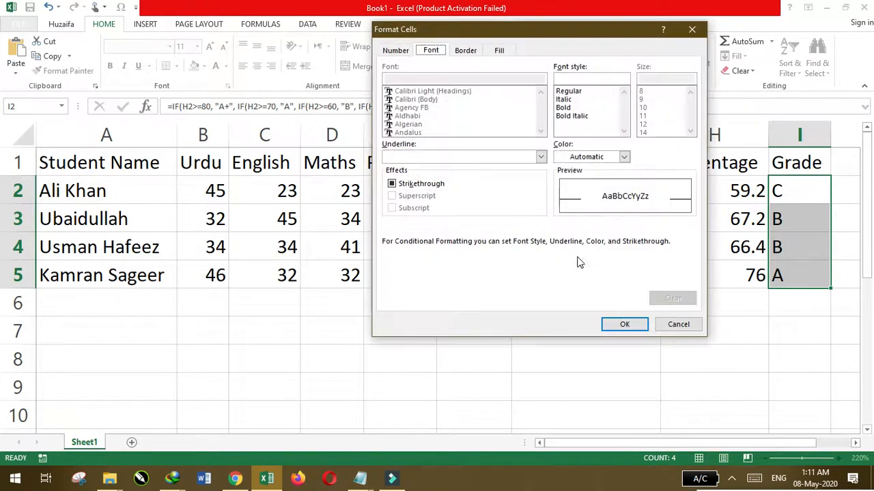
left_click(499, 49)
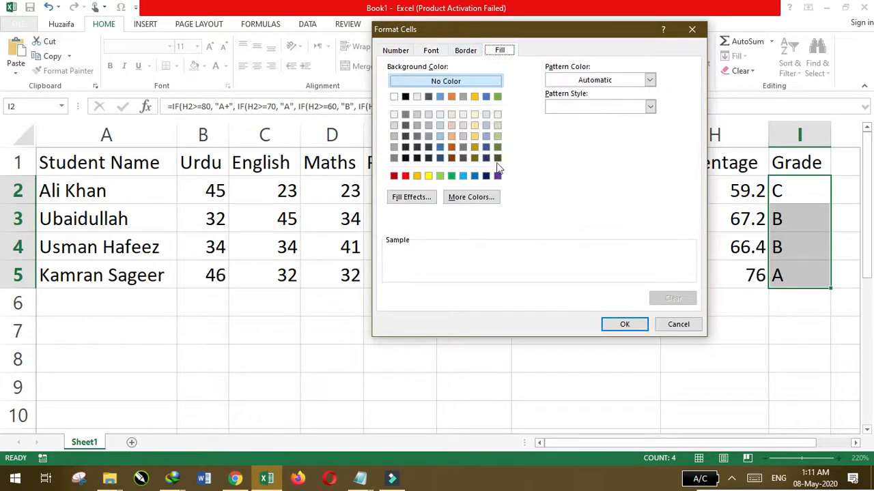
left_click(452, 176)
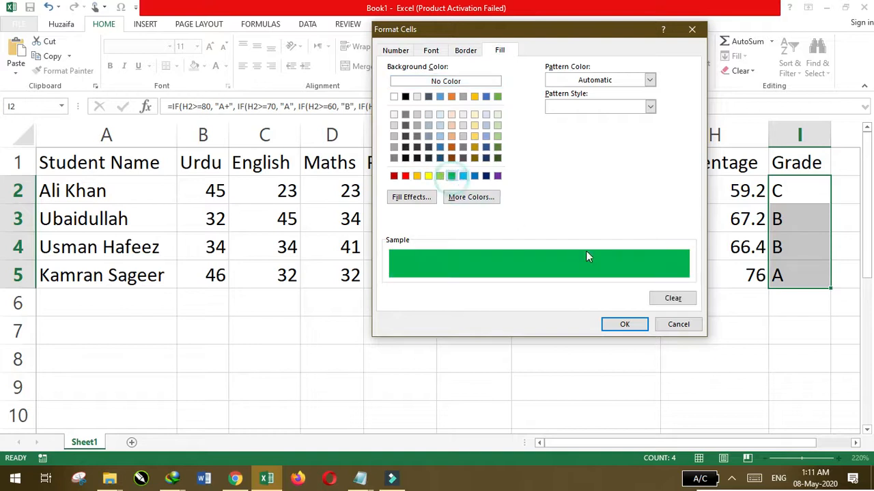
left_click(625, 325)
left_click(617, 298)
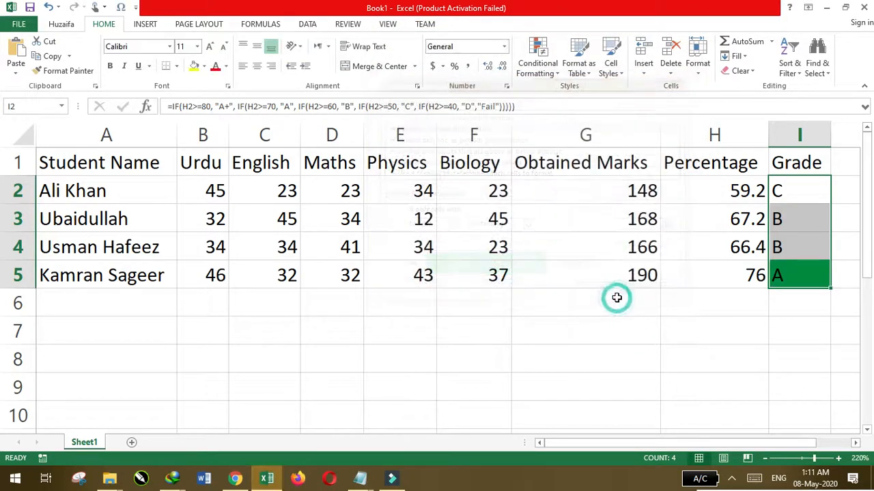
left_click(646, 323)
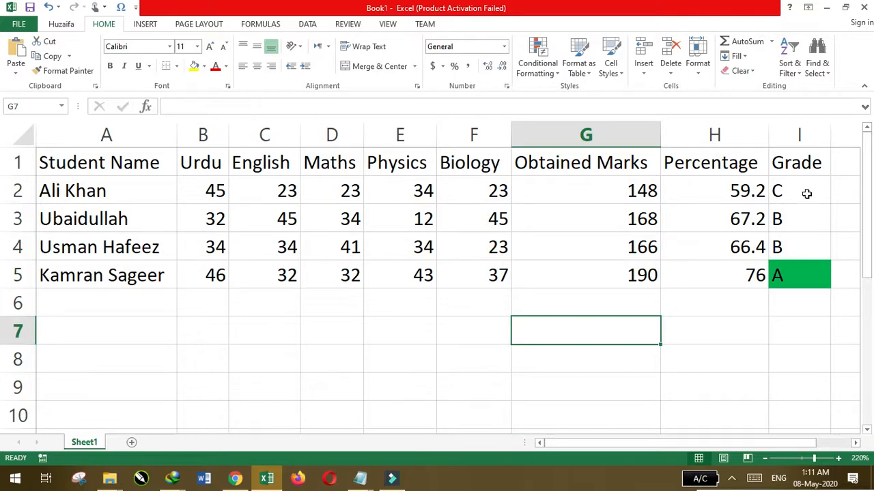
Start another conditional formatting rule on I2:I5 for cells with specific text containing B
left_click_drag(805, 191, 803, 279)
left_click(538, 58)
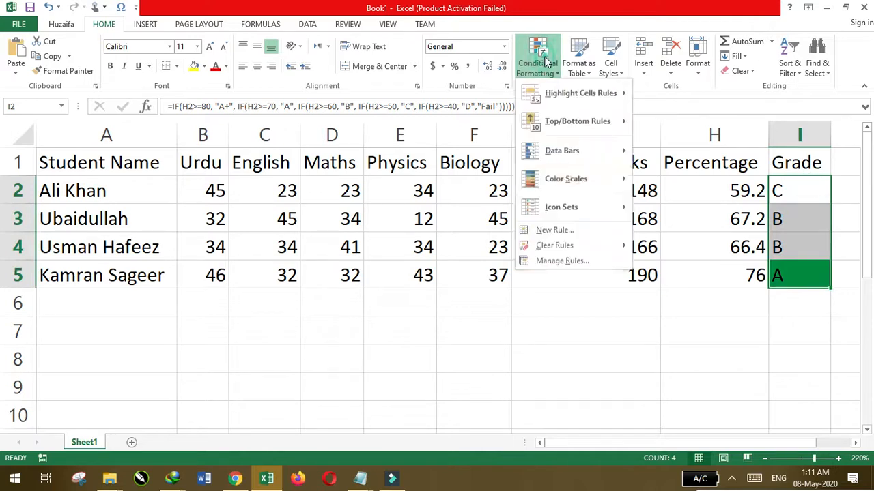
left_click(559, 231)
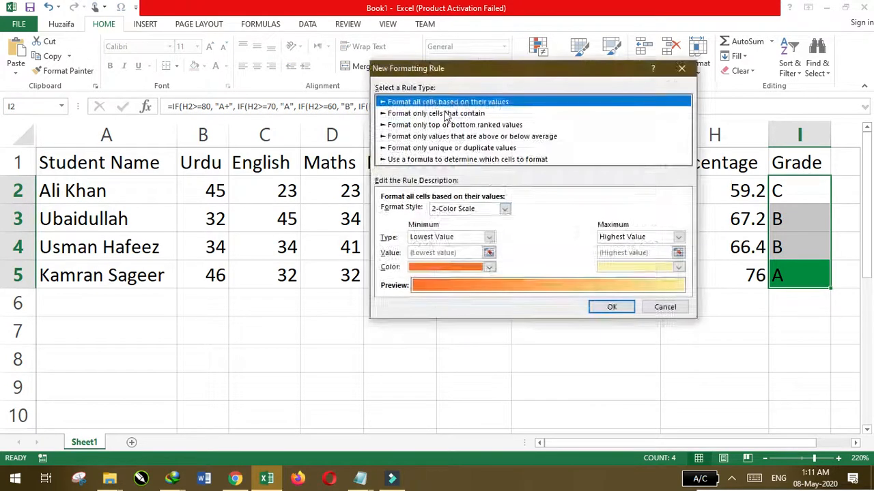
left_click(451, 114)
left_click(445, 211)
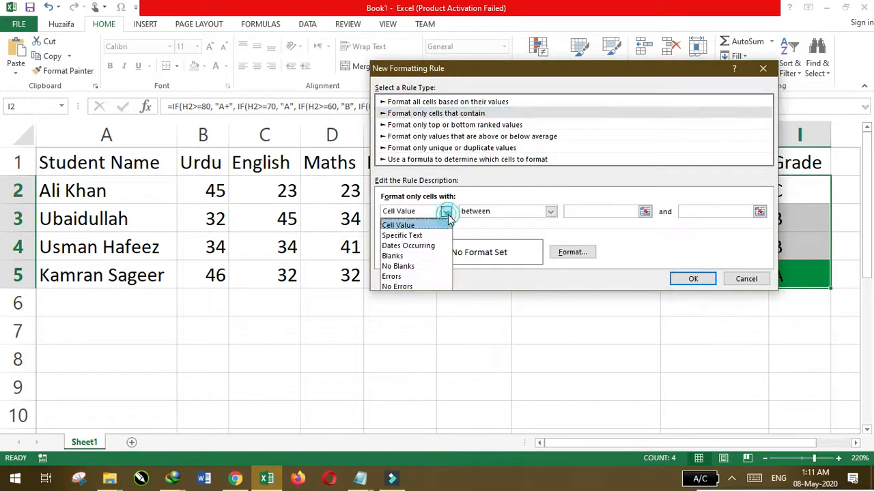
left_click(408, 234)
left_click(540, 212)
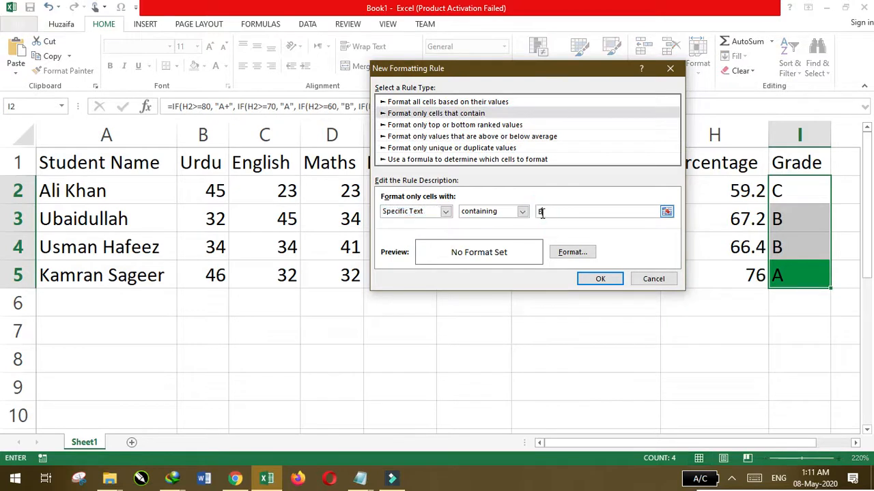
Give the B-grade rule a yellow background fill and apply it to the grade cells
left_click(574, 252)
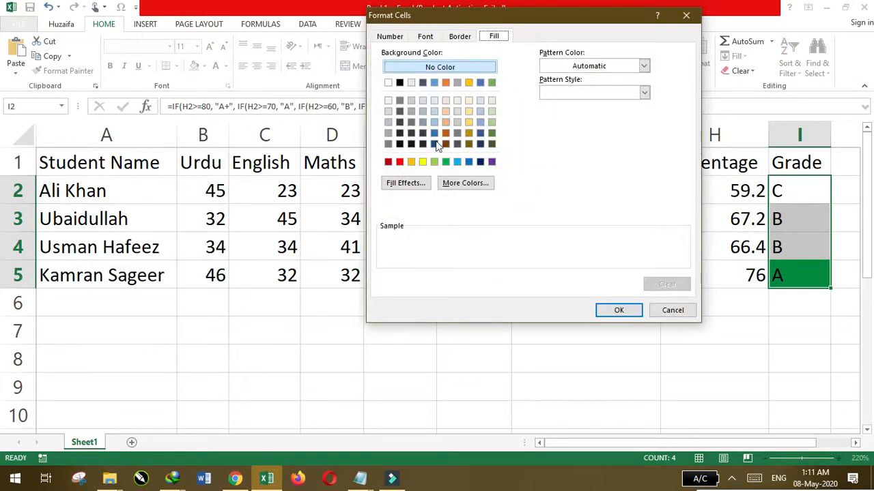
left_click(422, 162)
left_click(619, 310)
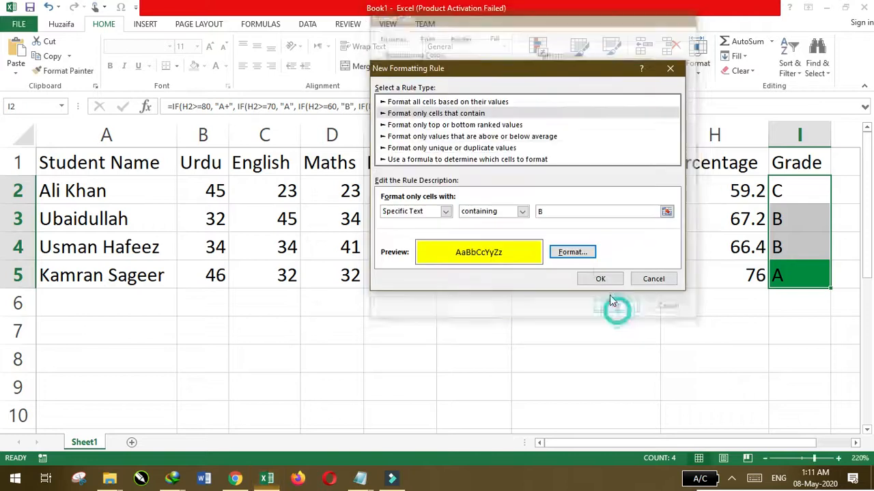
left_click(594, 280)
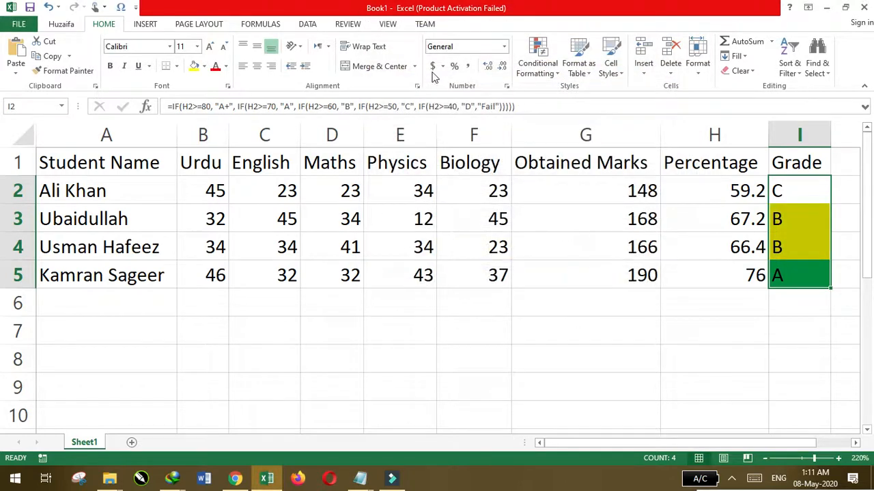
Start a third conditional formatting rule on I2:I5 for cells with specific text containing C
left_click(537, 67)
left_click(577, 234)
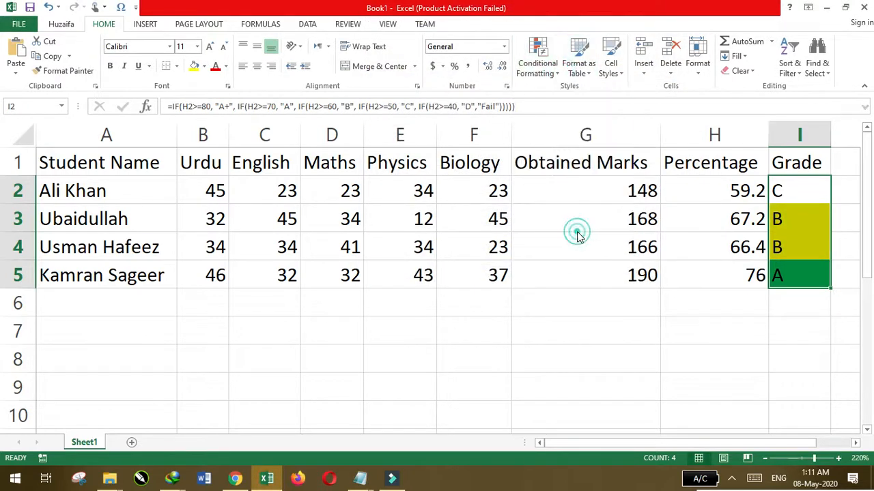
left_click(444, 102)
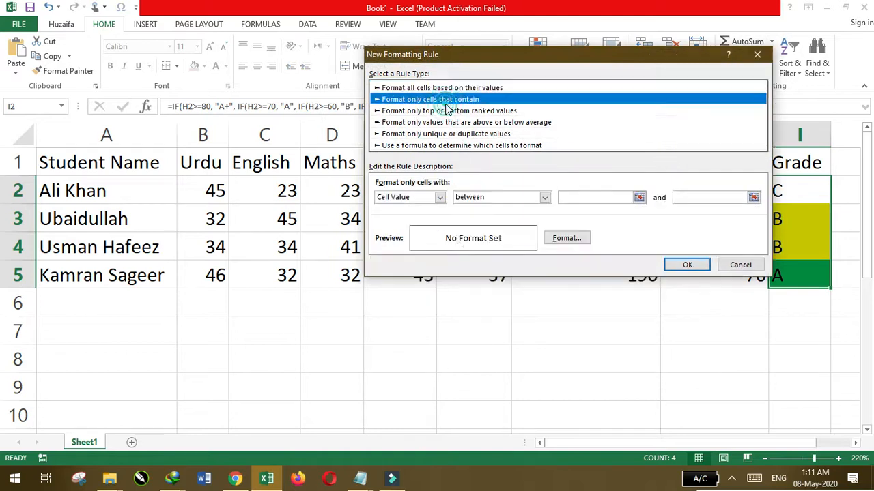
left_click(440, 198)
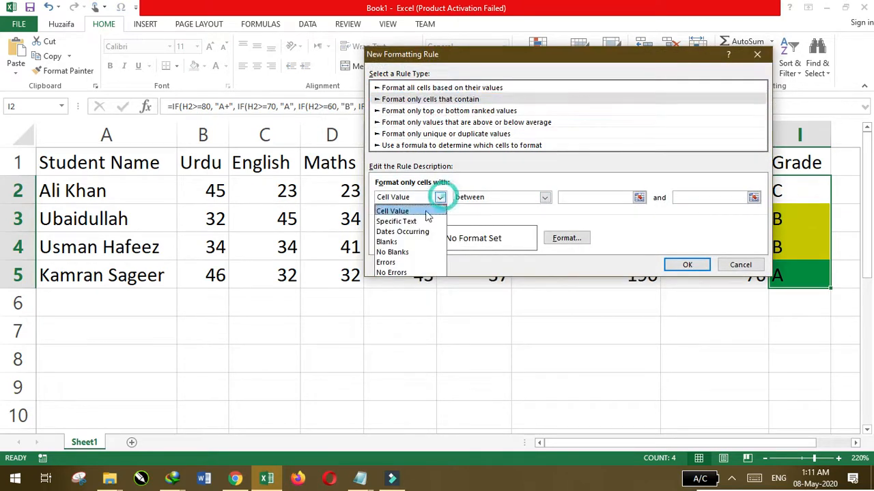
left_click(409, 222)
left_click(574, 197)
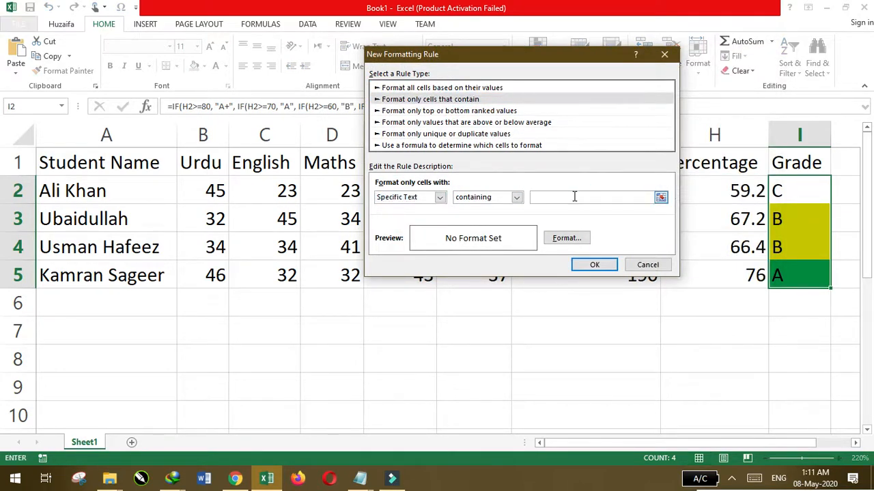
Give the C-grade rule an orange background fill and apply it to the grade cells
left_click(567, 238)
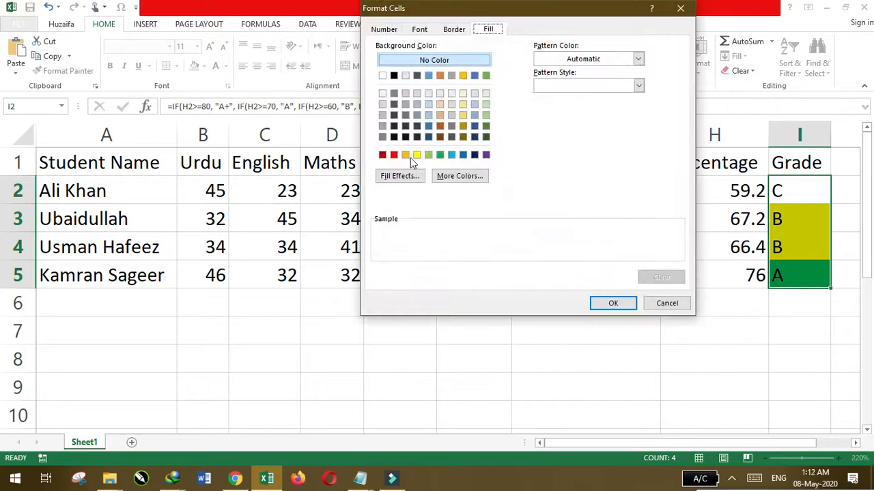
left_click(406, 157)
left_click(613, 303)
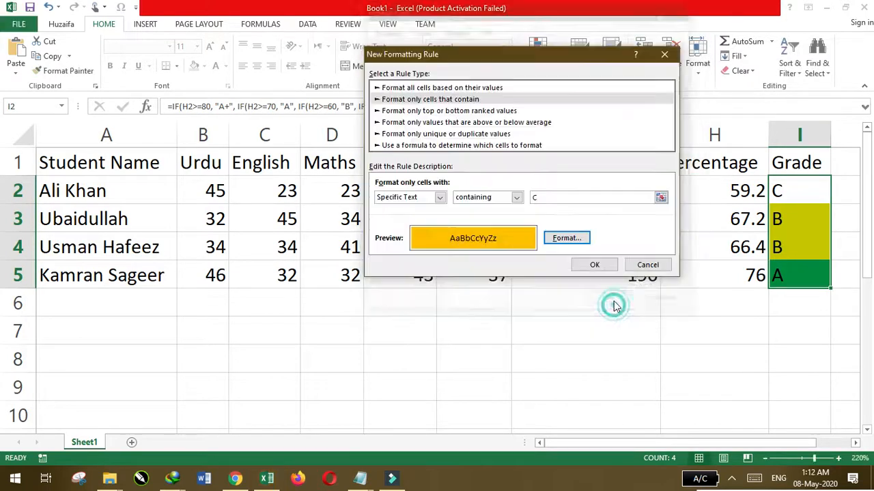
left_click(592, 264)
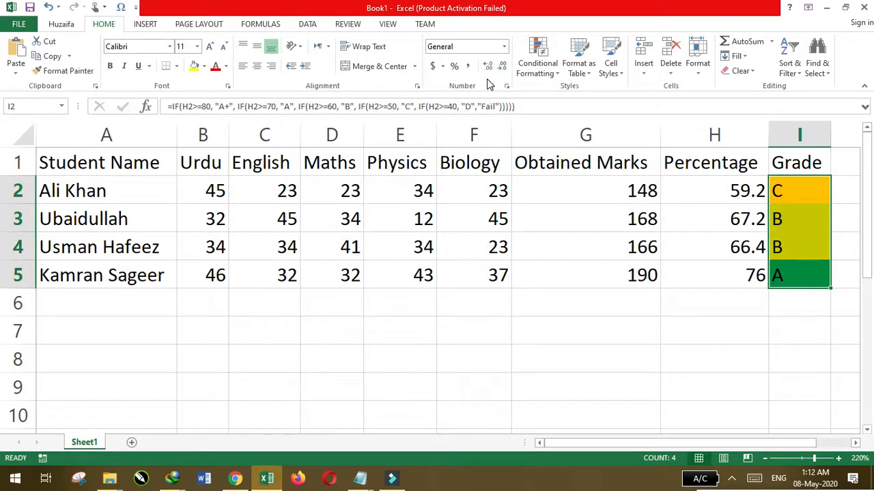
Start a fourth conditional formatting rule on I2:I5 for cells with specific text containing D
left_click(551, 70)
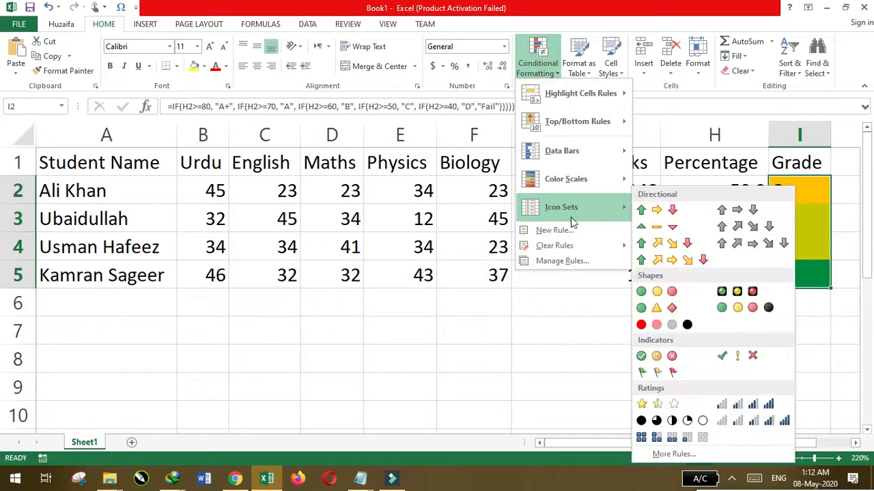
left_click(555, 230)
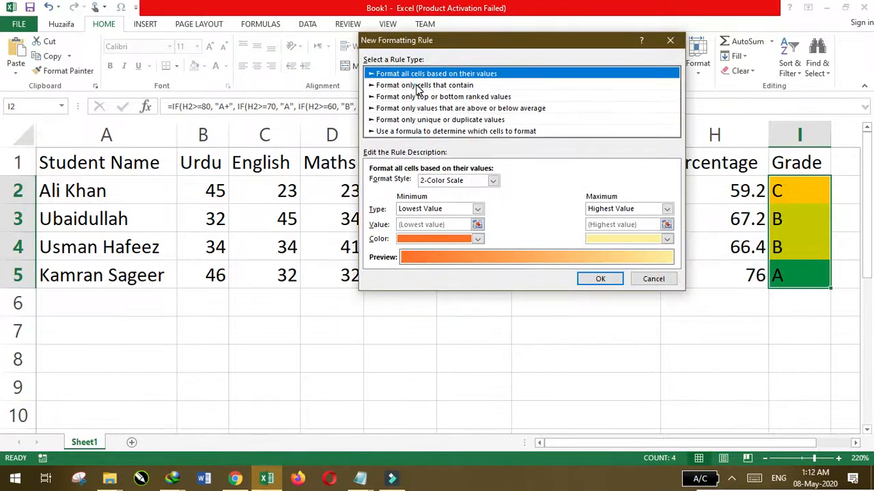
left_click(418, 87)
left_click(434, 184)
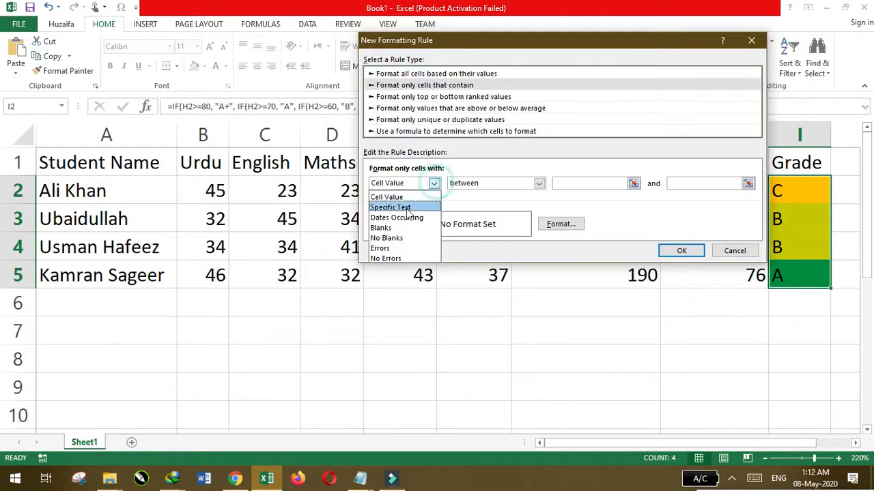
left_click(398, 217)
left_click(433, 184)
left_click(390, 207)
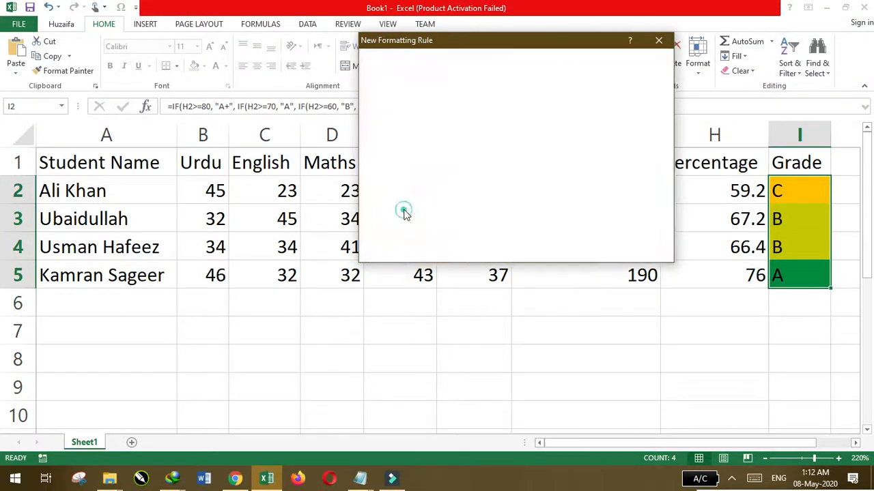
left_click(550, 186)
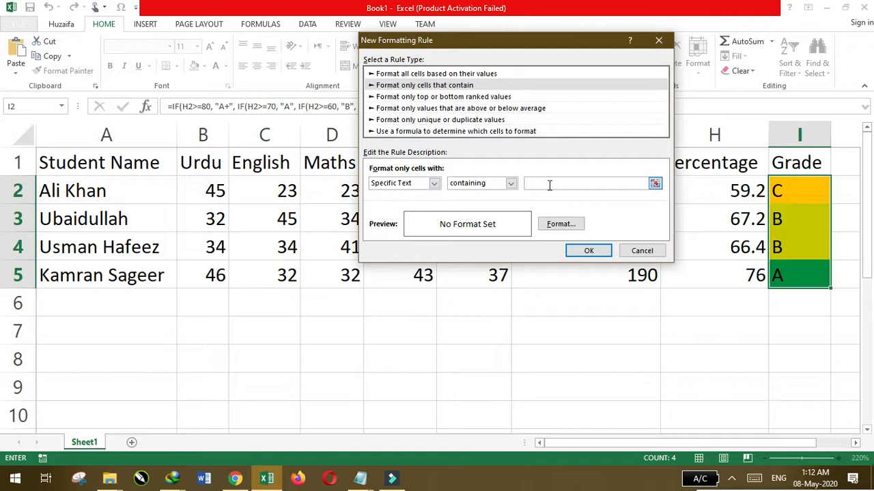
type("D")
Give the D-grade rule a dark red background fill and apply it to the grade cells
left_click(560, 223)
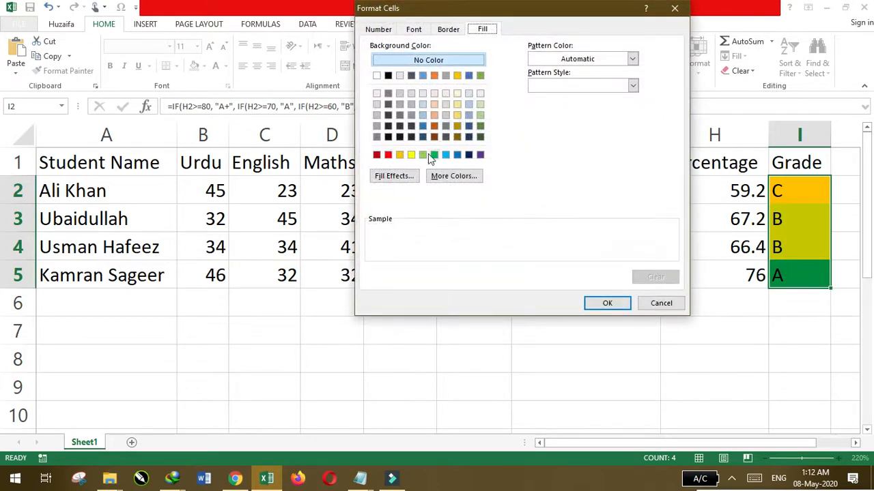
left_click(389, 156)
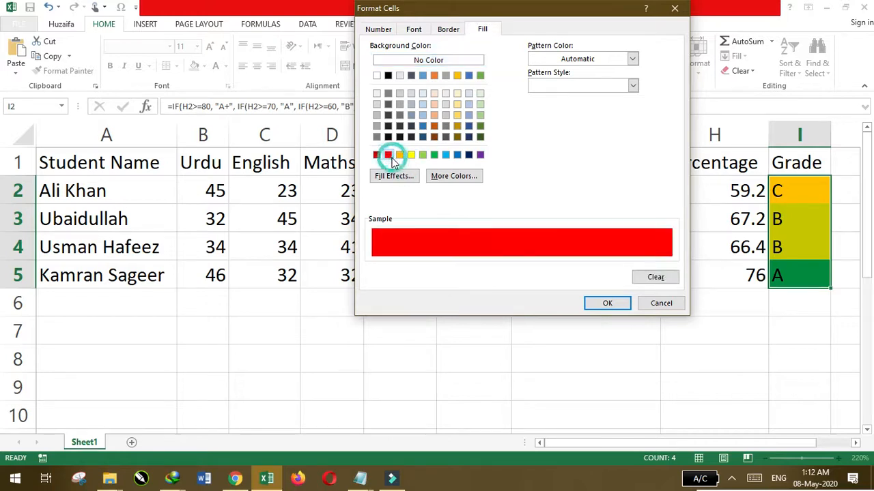
left_click(376, 155)
left_click(587, 304)
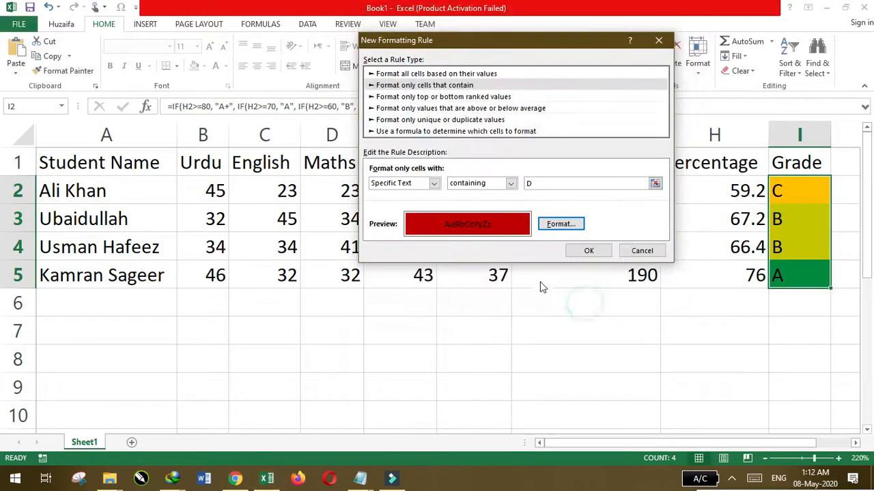
left_click(588, 250)
left_click(536, 300)
left_click_drag(815, 180, 807, 280)
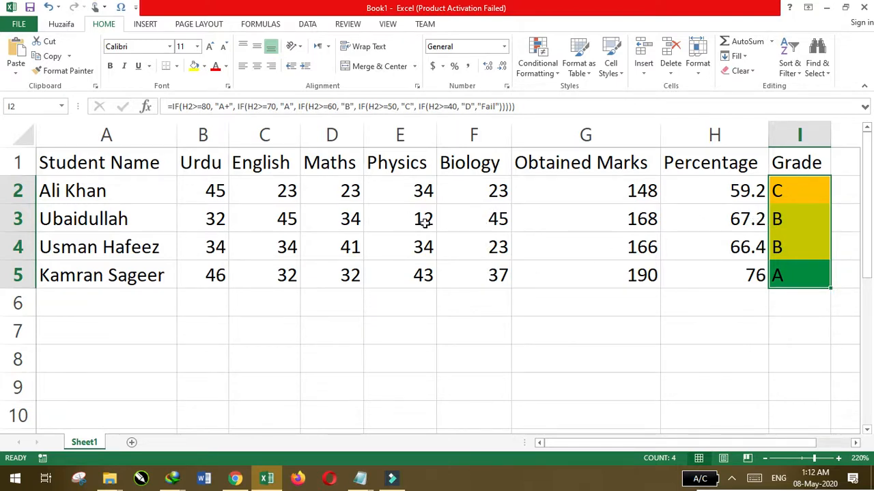
Set the Biology mark in F3 to 34 to test the grade colouring
left_click(487, 226)
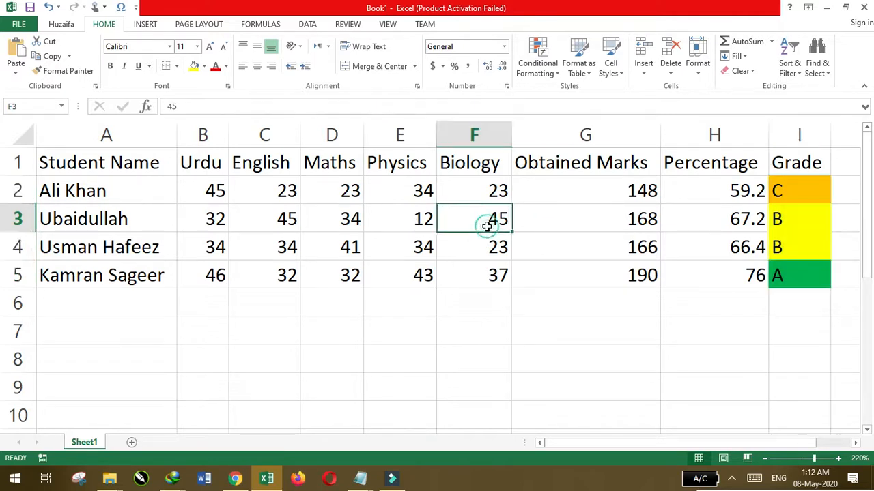
type("34")
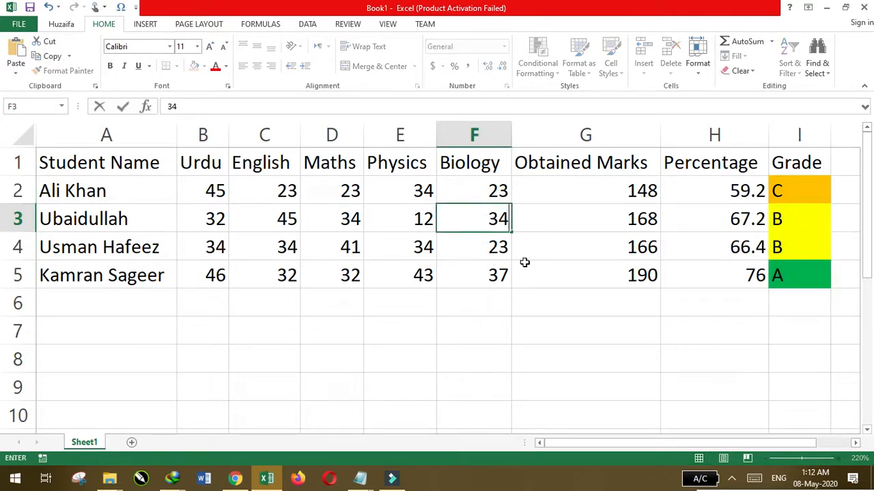
left_click(642, 273)
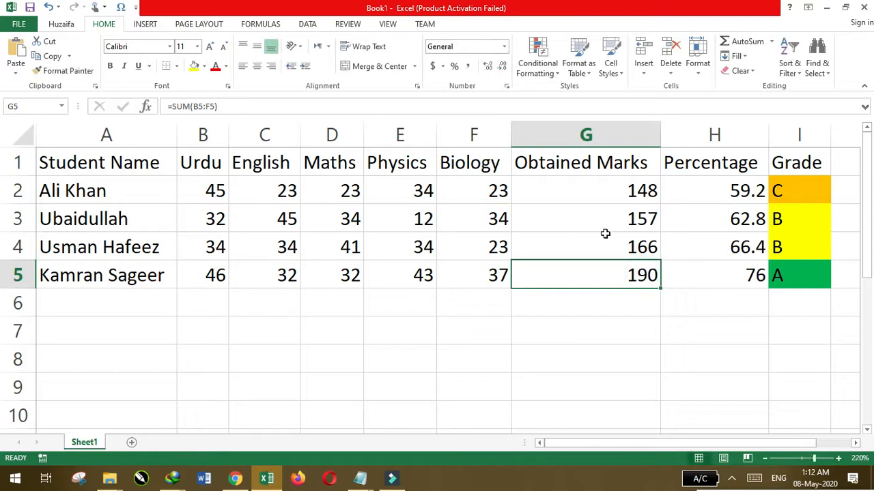
Lower the Biology mark in F3 to 24
left_click(494, 221)
type("24")
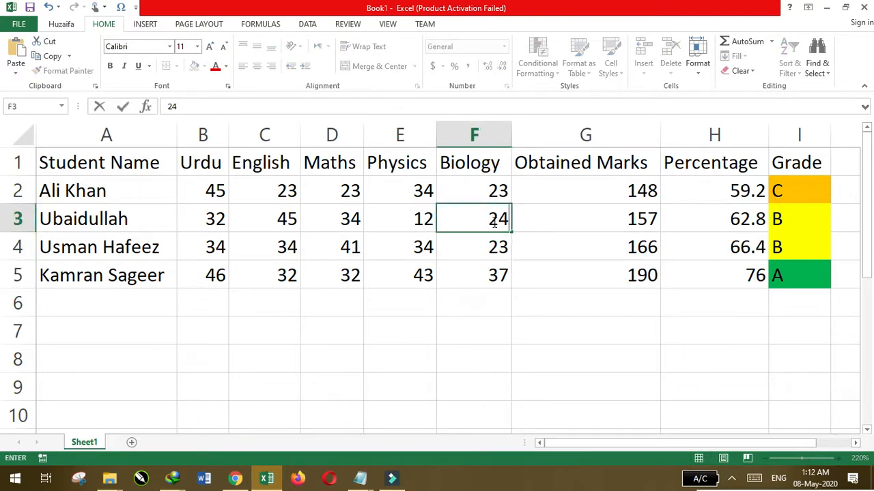
left_click(531, 275)
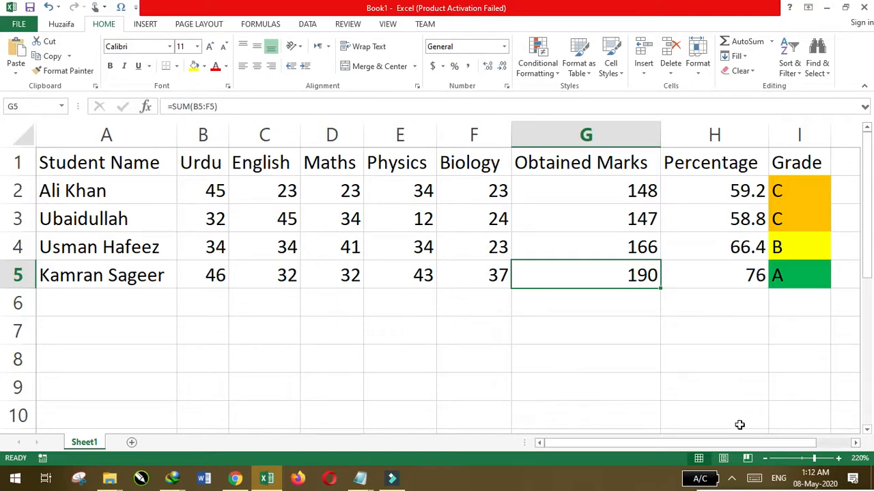
Zoom the worksheet out to 160% and select the empty cell I11
left_click(766, 459)
left_click(765, 458)
left_click(765, 459)
left_click(765, 459)
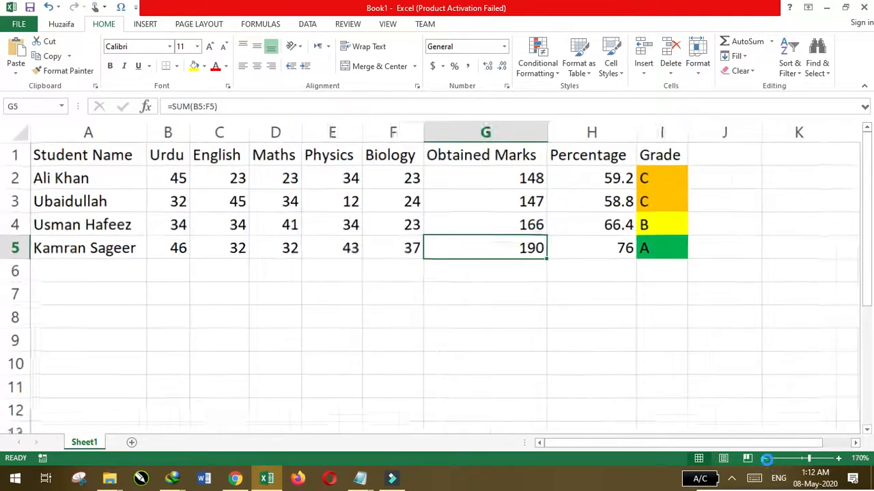
left_click(765, 459)
left_click(765, 458)
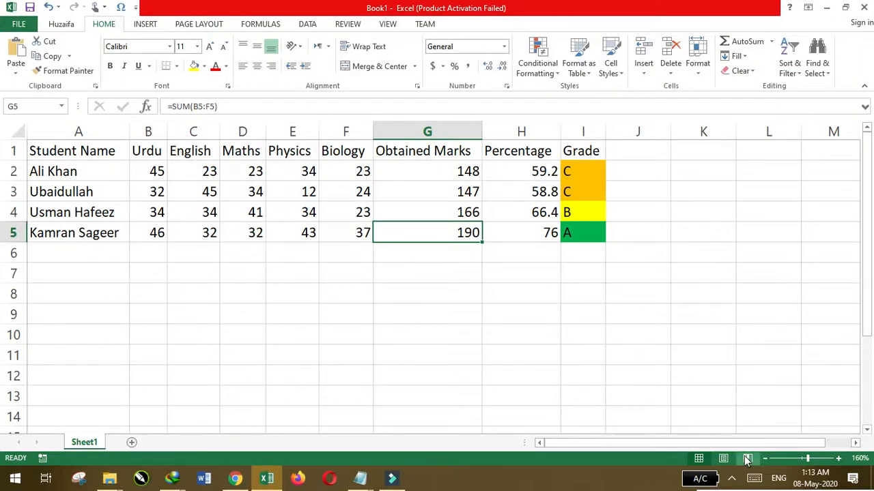
left_click(580, 364)
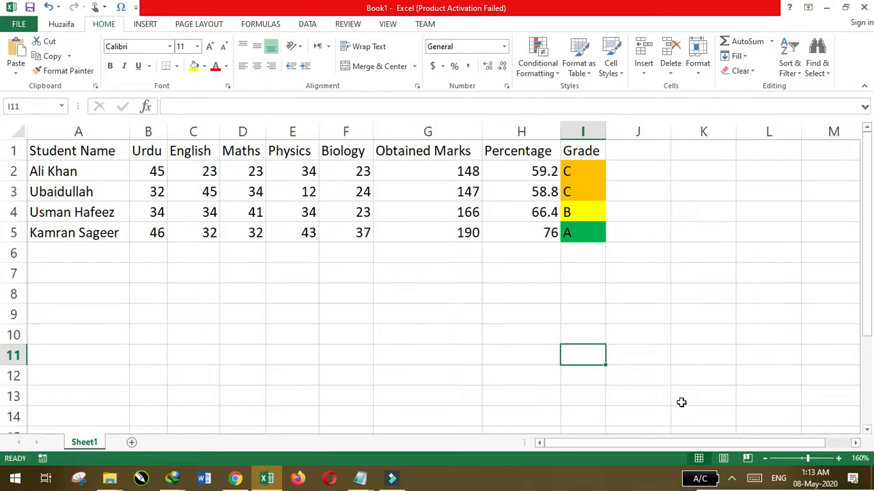
left_click(736, 479)
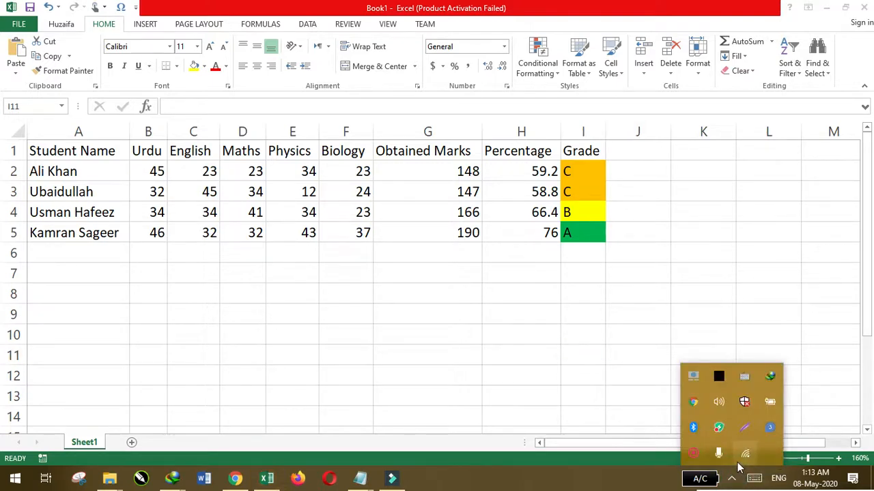
right_click(718, 453)
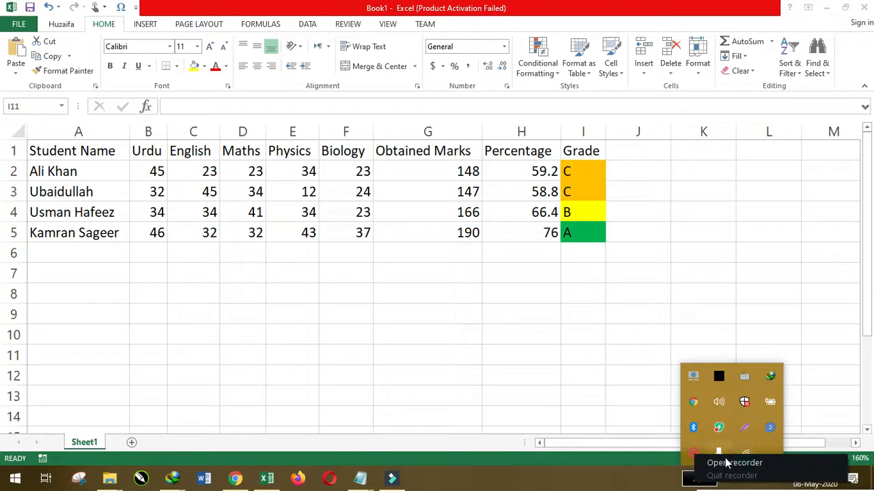